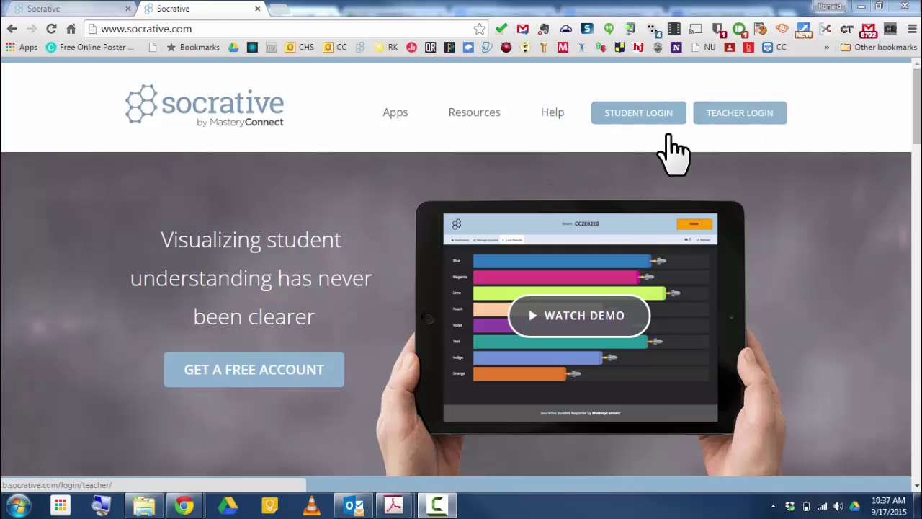
- Visit the student room-code login page, return to the homepage, and enter the teacher area
left_click(633, 113)
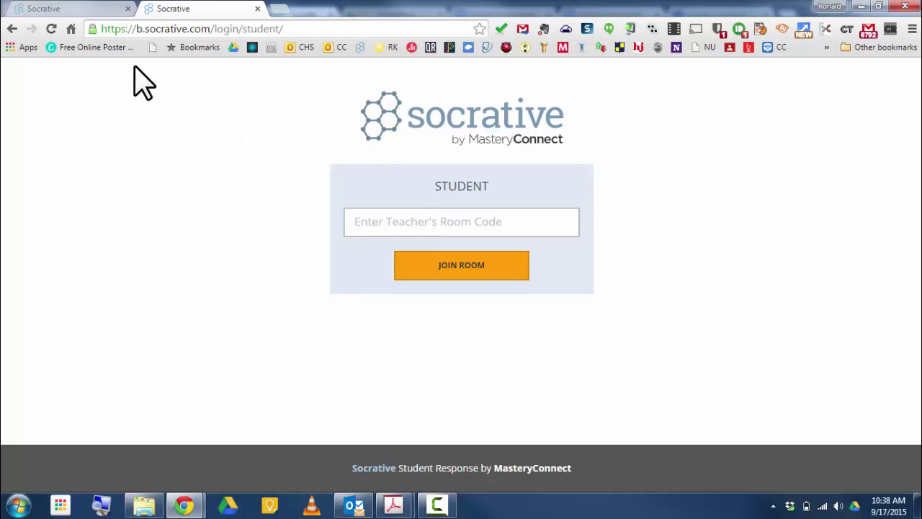
left_click(11, 29)
left_click(744, 114)
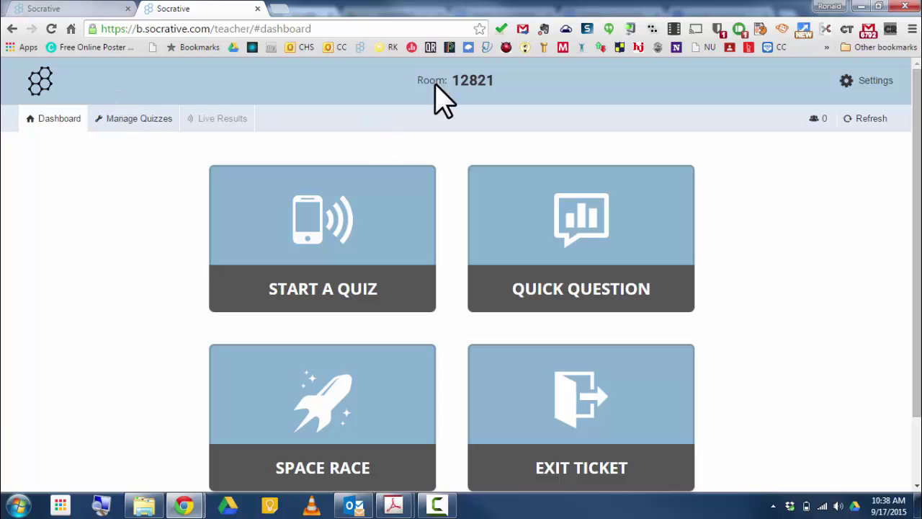
- Log out of the teacher account from Settings and confirm the logout
left_click(848, 82)
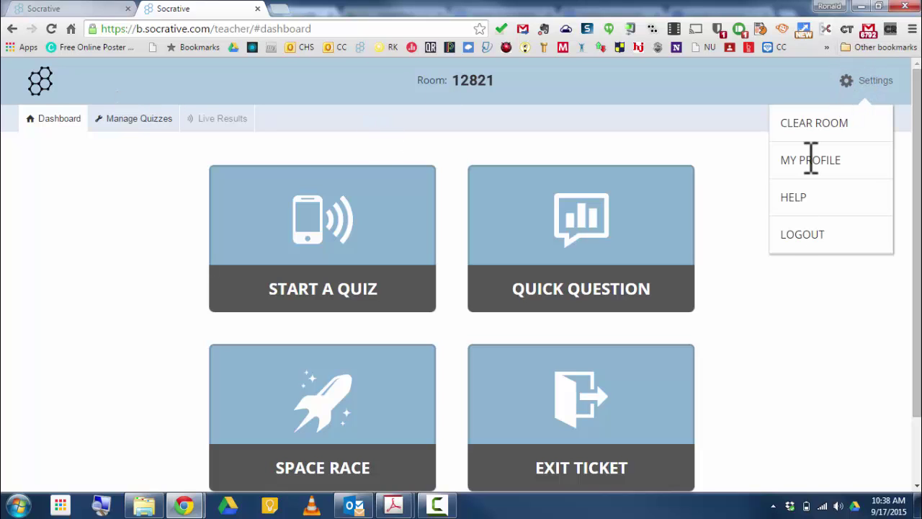
left_click(811, 235)
left_click(369, 160)
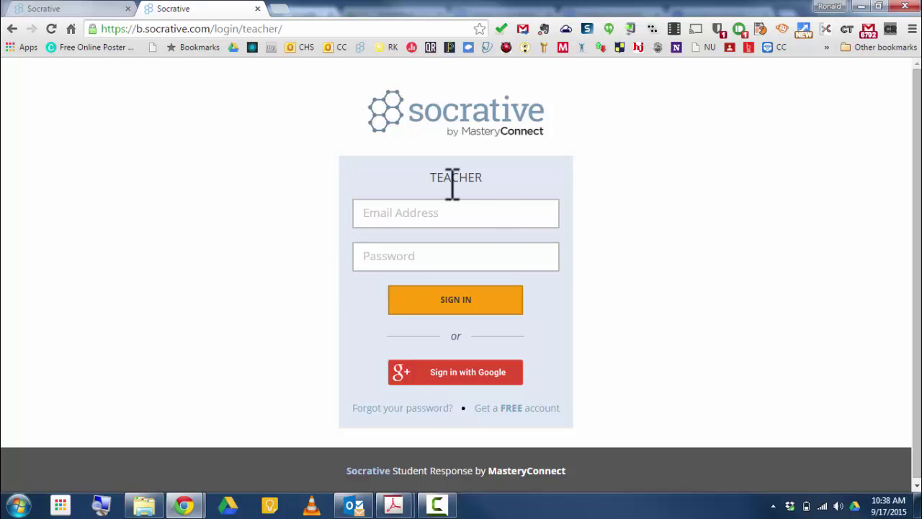
- Sign in with the school Google account and scroll through the dashboard's four activity tiles
left_click(459, 380)
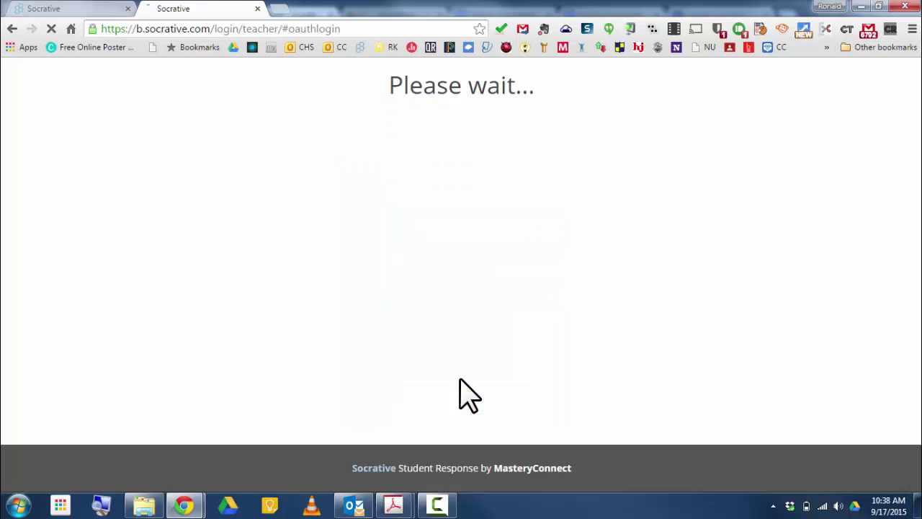
left_click(487, 218)
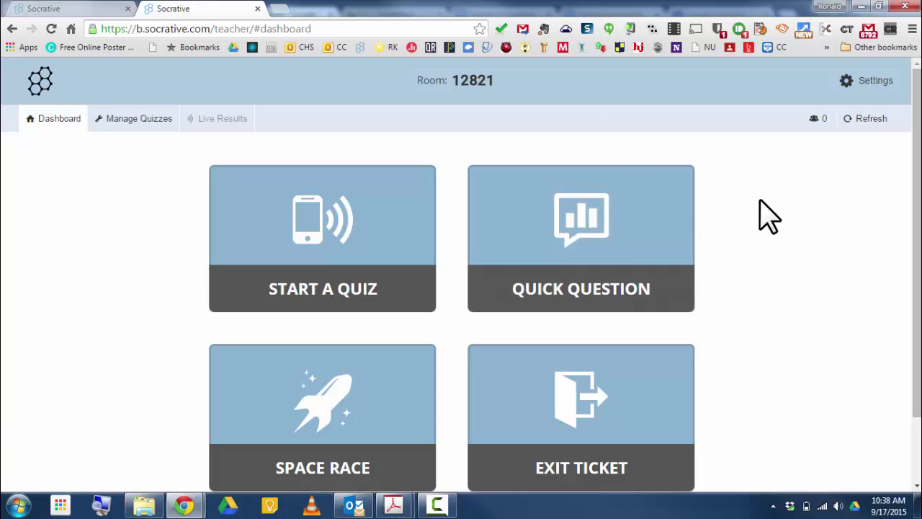
scroll(768, 216, "down", 2)
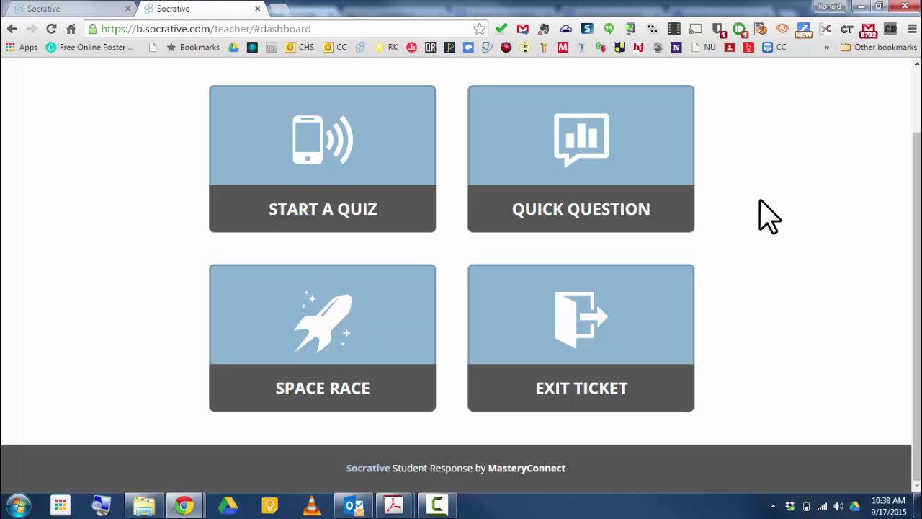
scroll(768, 216, "up", 2)
scroll(760, 216, "down", 2)
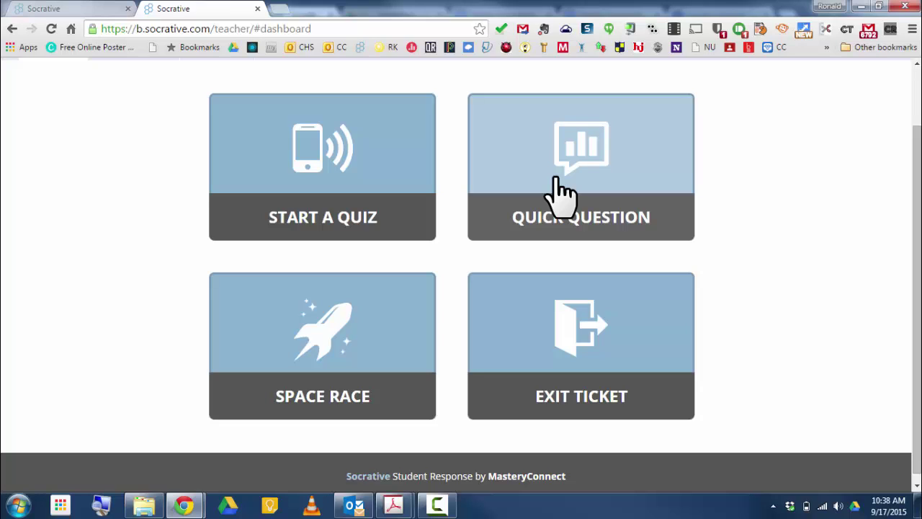
- Launch a multiple-choice Quick Question, review its live results, then view Reports in the other tab
left_click(561, 193)
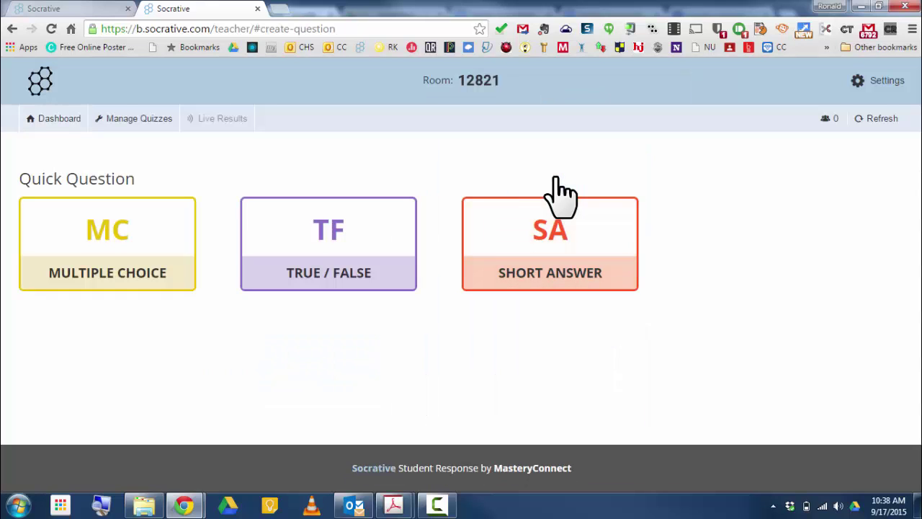
left_click(113, 238)
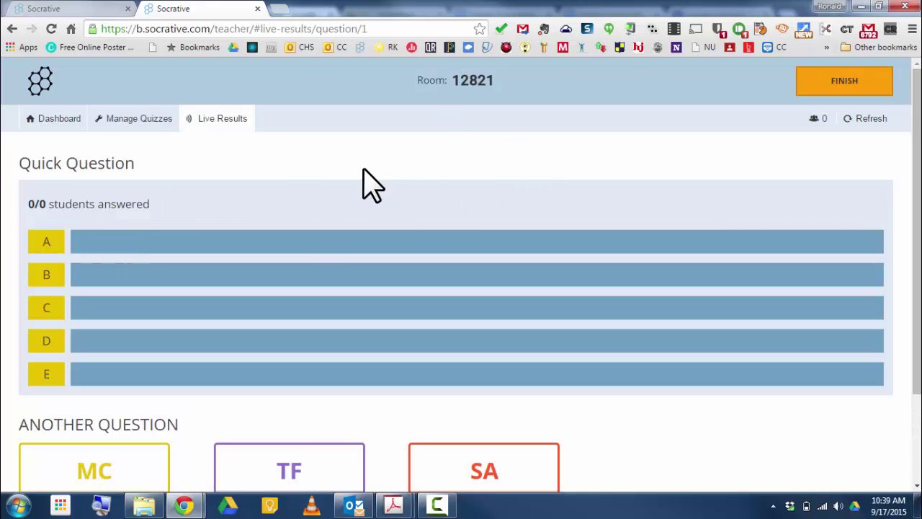
scroll(404, 232, "down", 3)
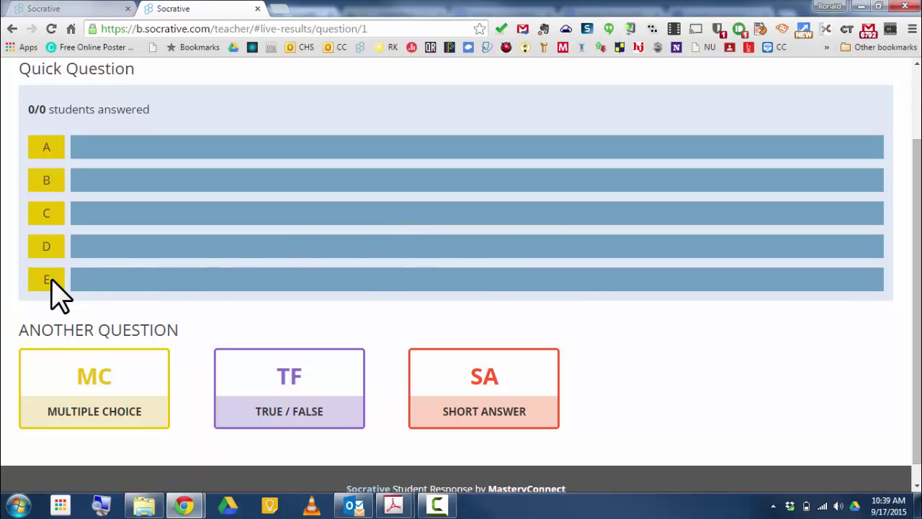
scroll(260, 346, "up", 3)
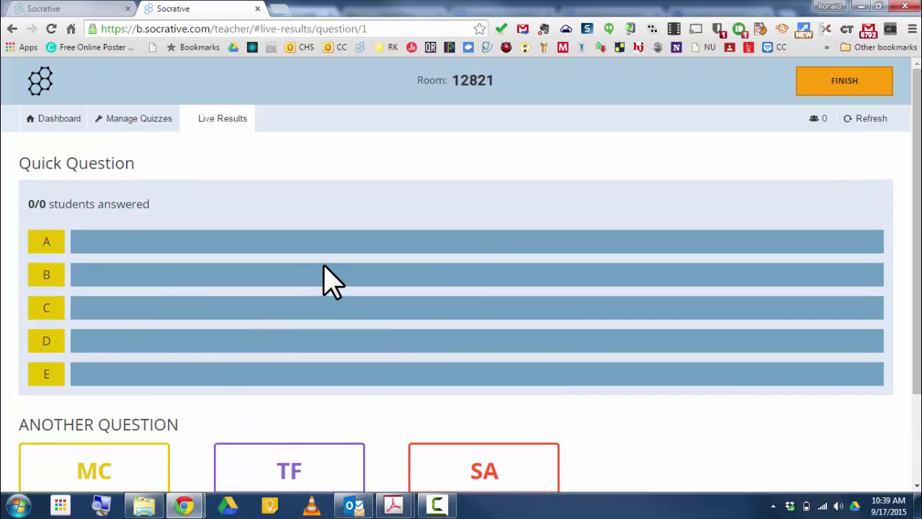
scroll(296, 312, "down", 3)
scroll(295, 311, "up", 3)
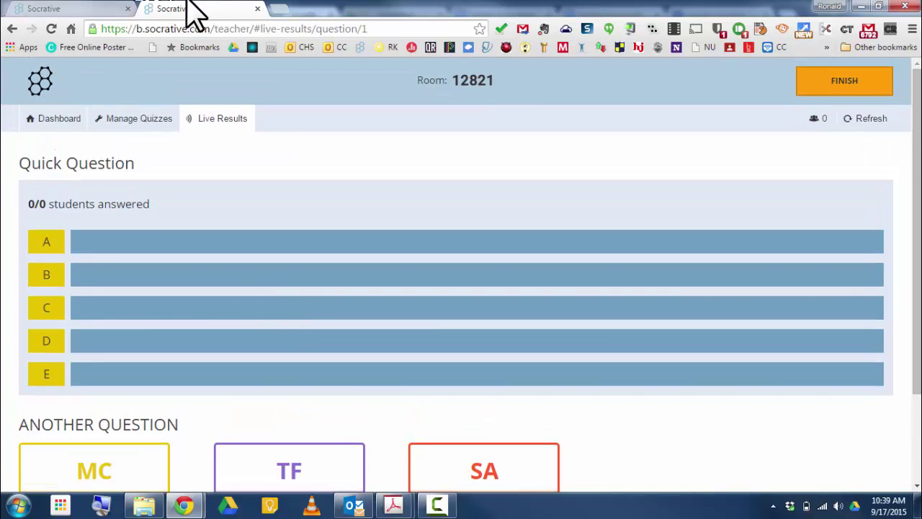
left_click(70, 8)
scroll(389, 231, "up", 1)
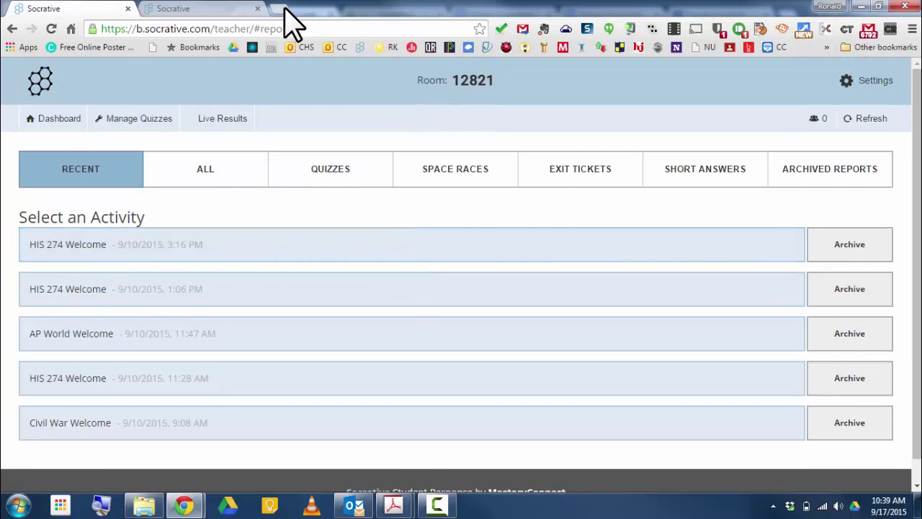
- In a new tab, search for socrative and open the Socrative Student join page
left_click(280, 8)
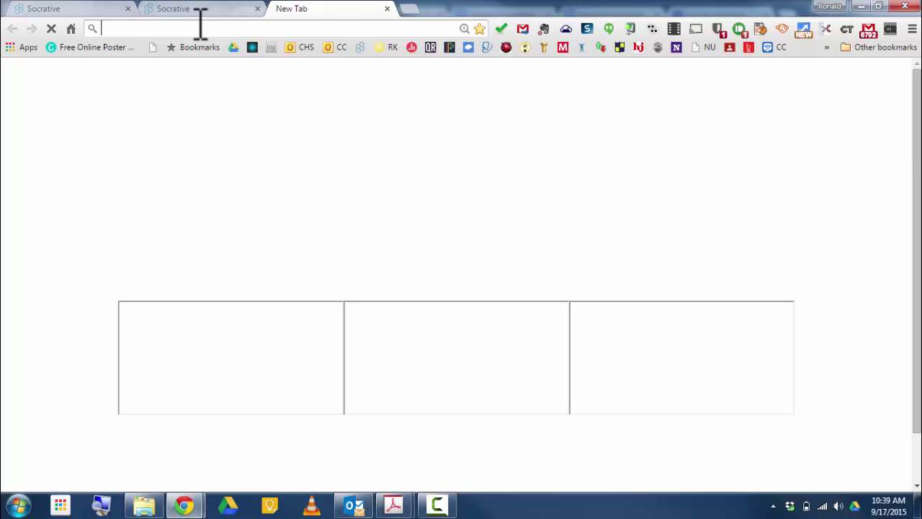
type("socr")
key("Return")
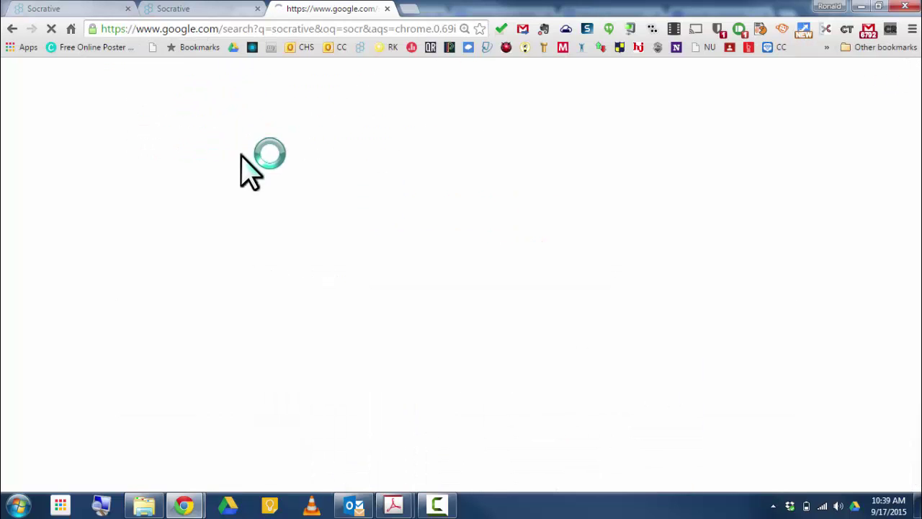
left_click(155, 195)
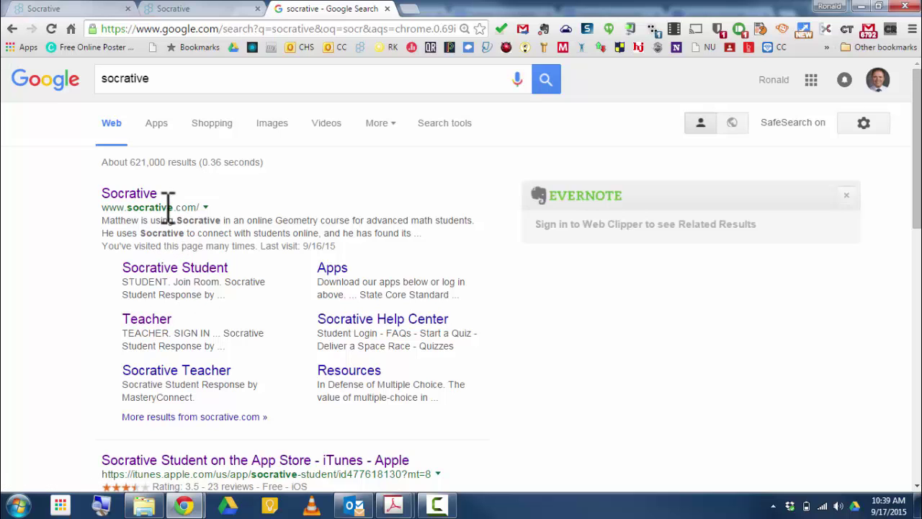
left_click(161, 271)
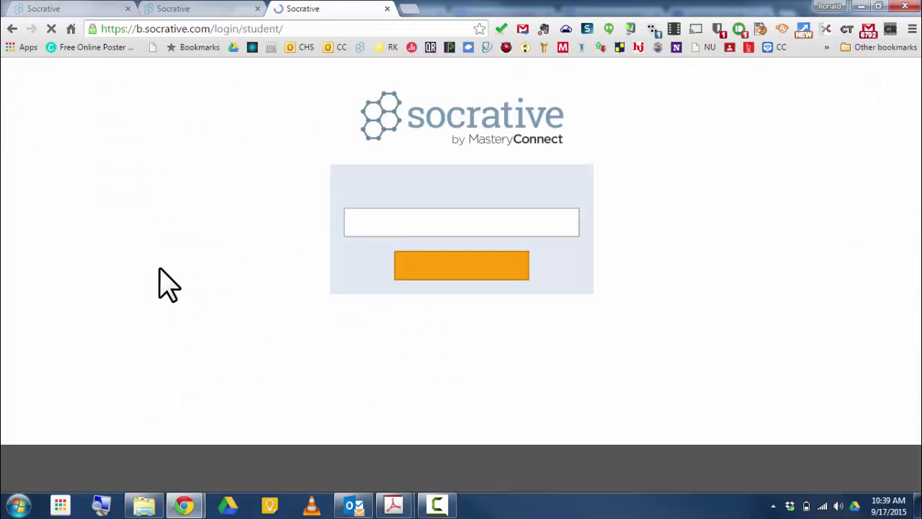
left_click(381, 229)
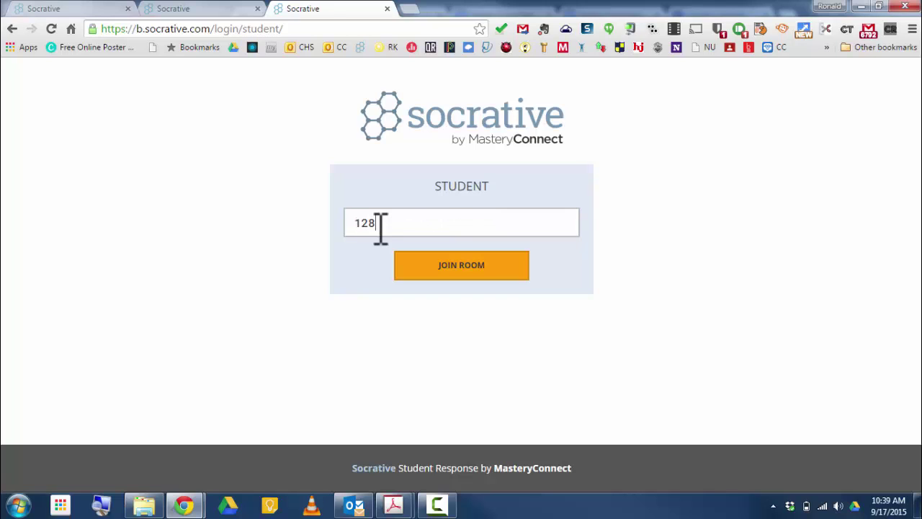
key("Return")
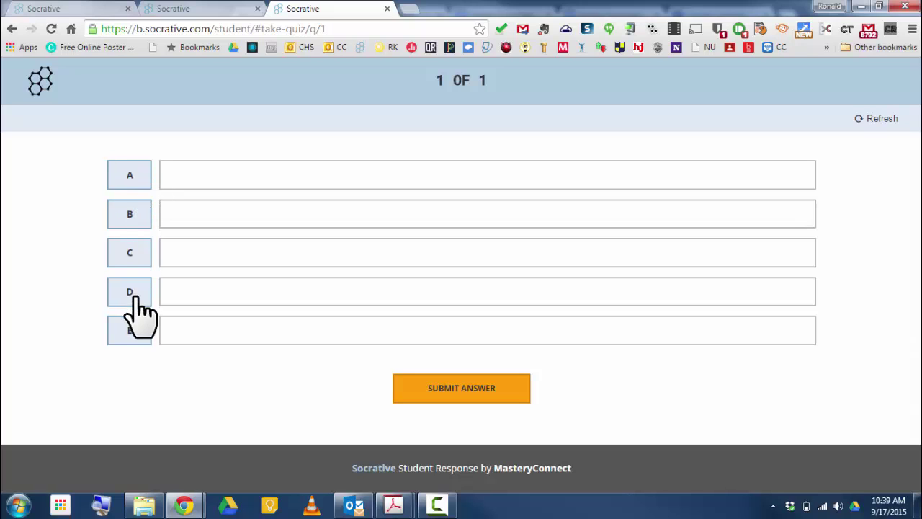
left_click(123, 220)
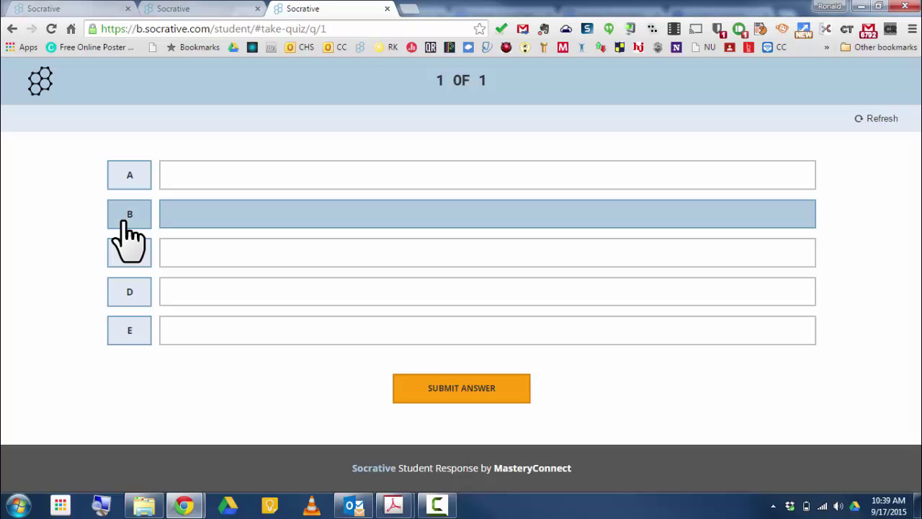
left_click(452, 395)
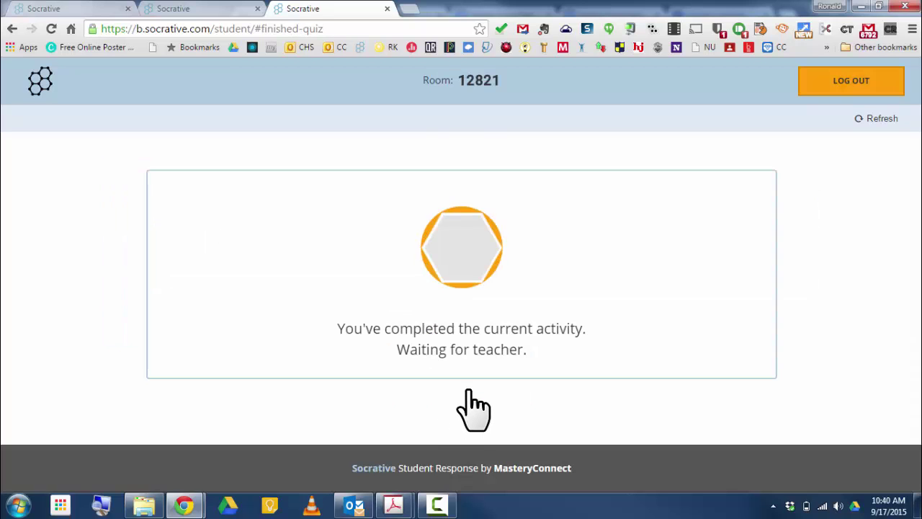
left_click(196, 9)
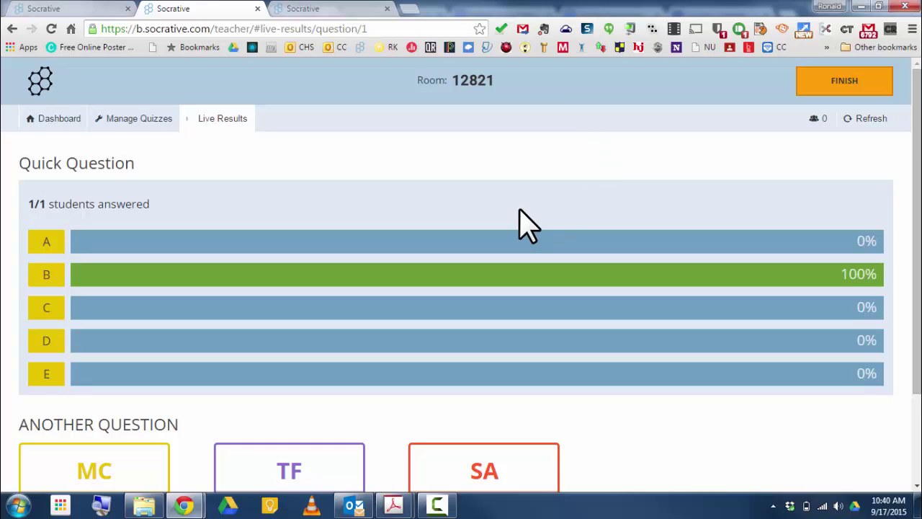
scroll(528, 224, "down", 3)
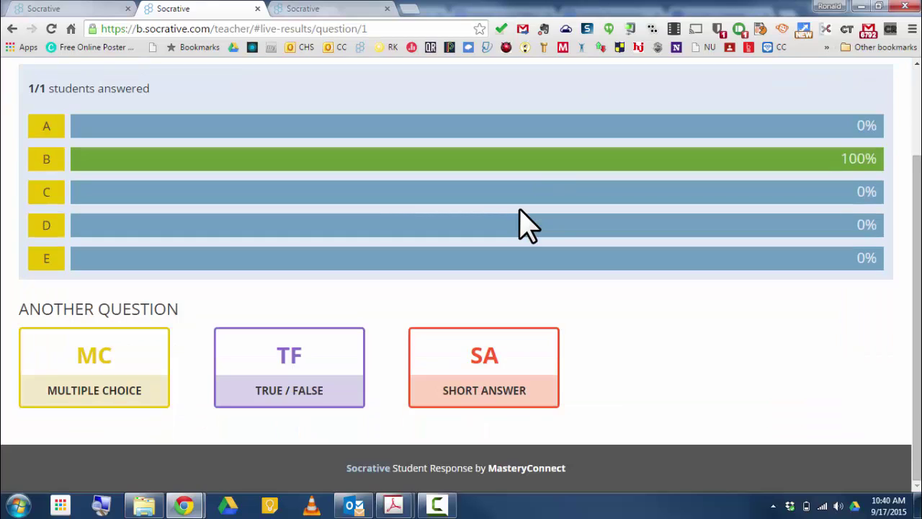
left_click(493, 371)
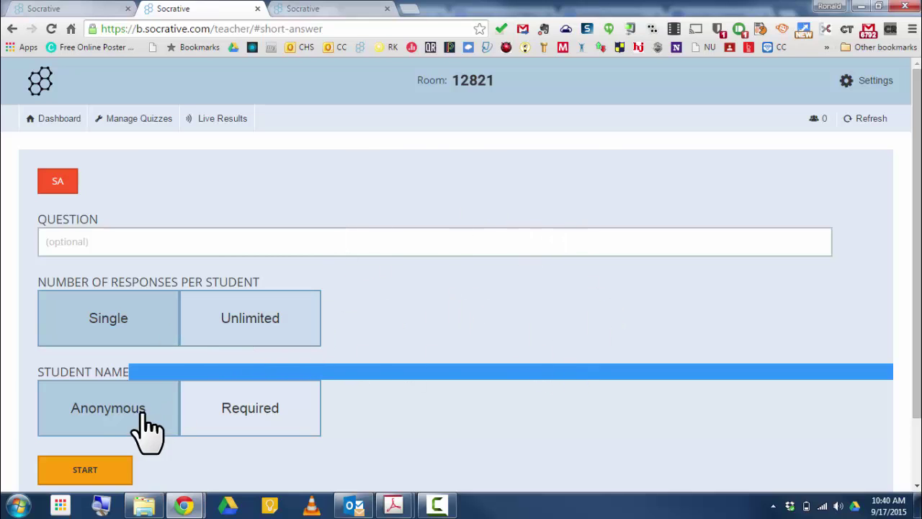
left_click(273, 418)
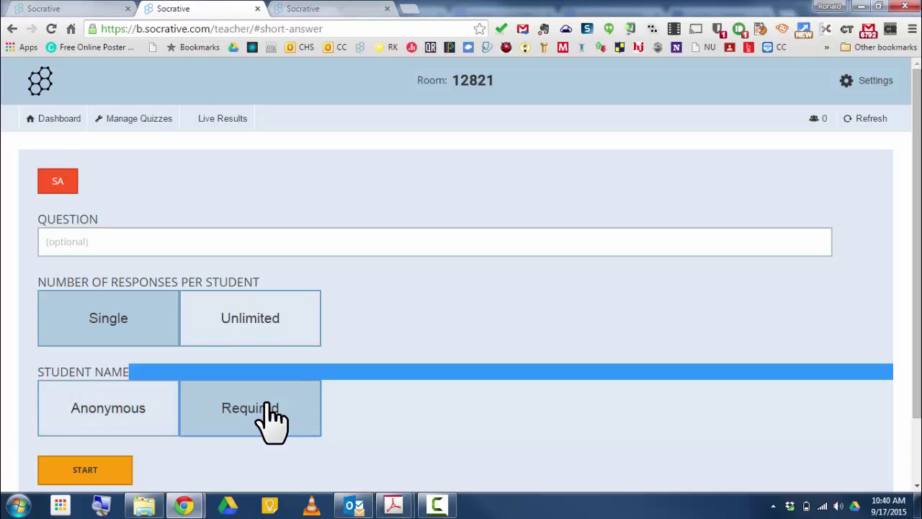
left_click(110, 436)
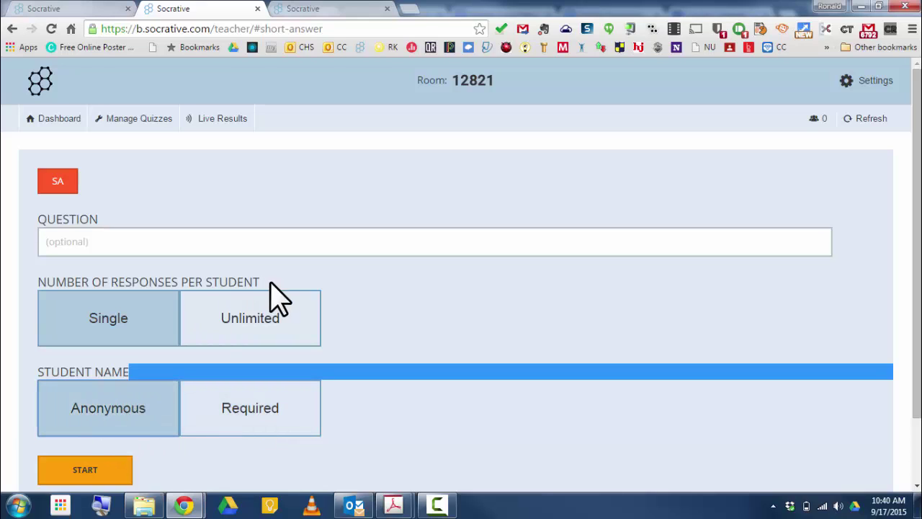
left_click(94, 241)
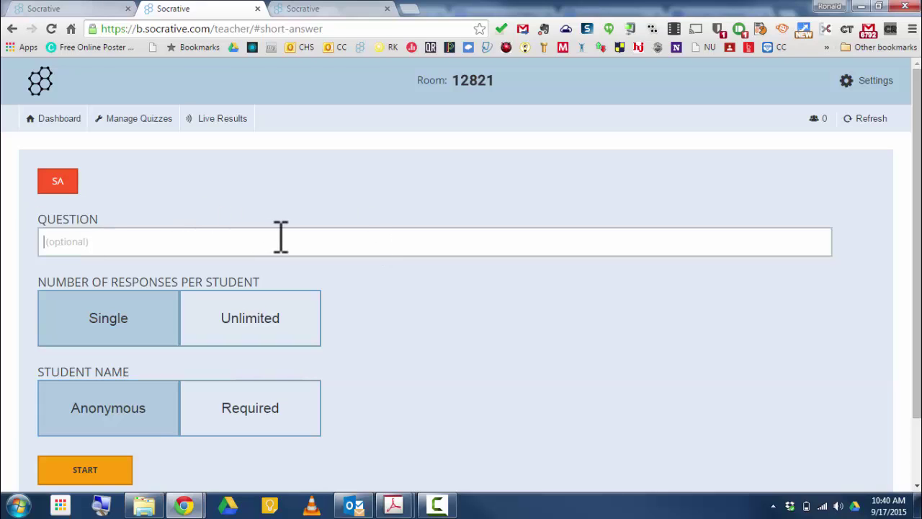
scroll(436, 335, "down", 2)
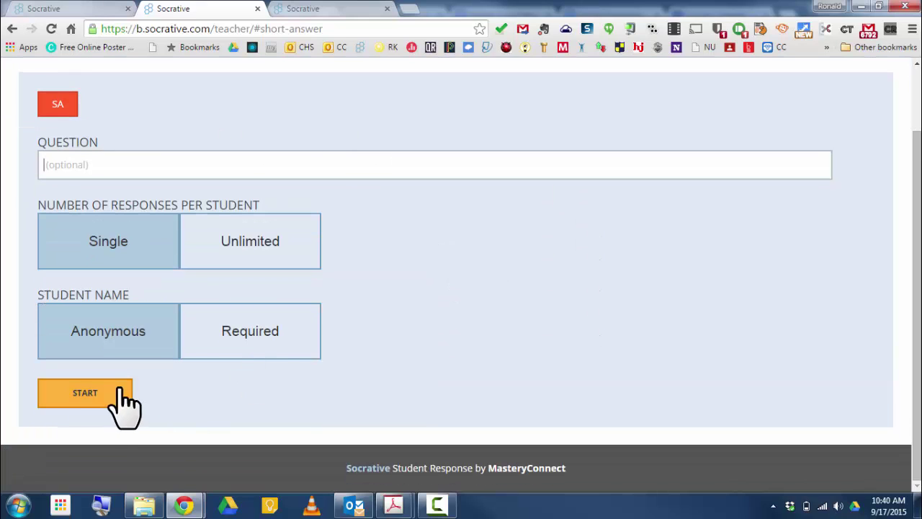
left_click(92, 397)
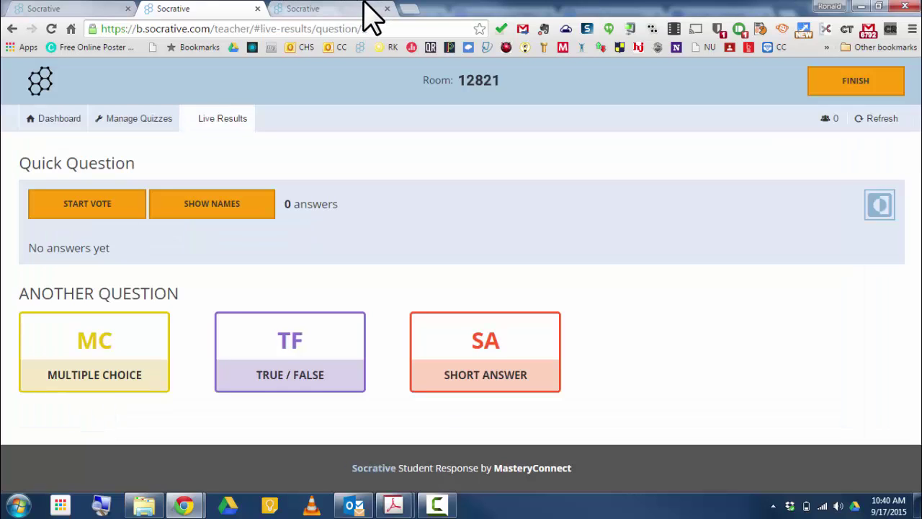
- Reload the student tab, submit a short-answer response, and return to the teacher's results
left_click(344, 11)
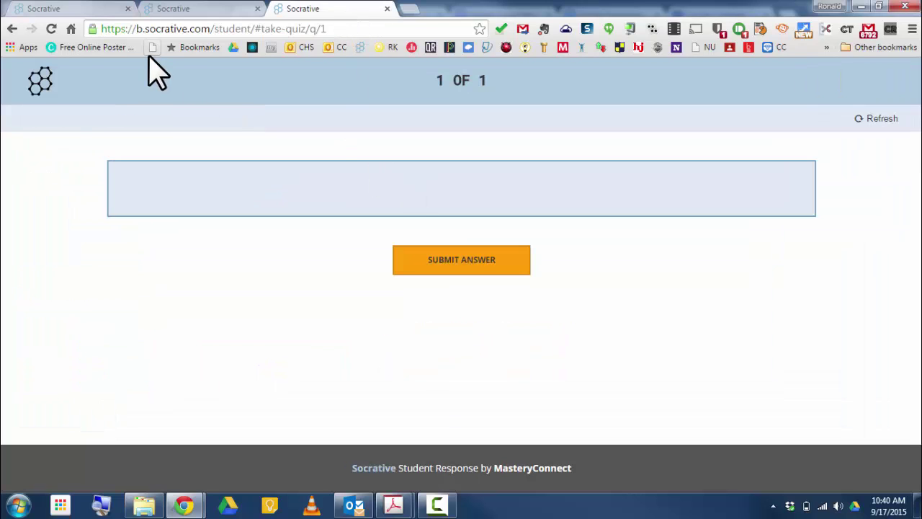
left_click(52, 29)
left_click(429, 188)
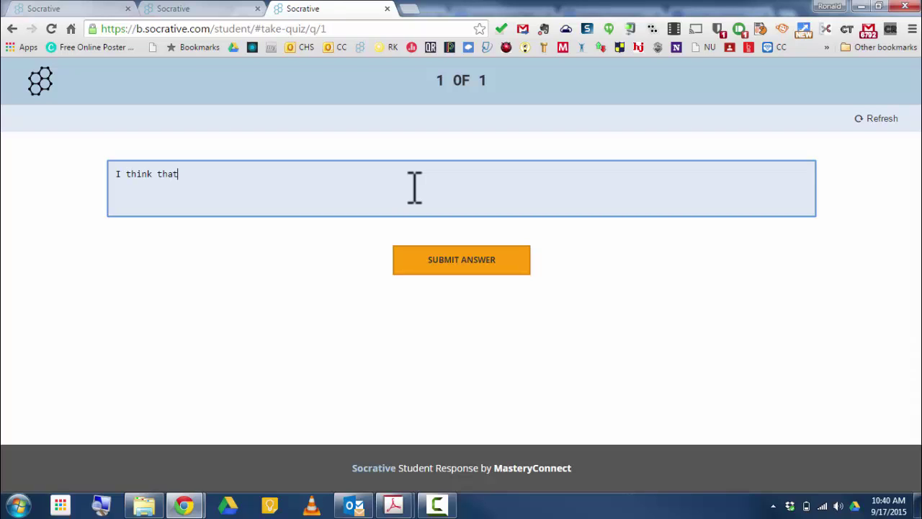
type("at!")
left_click(465, 265)
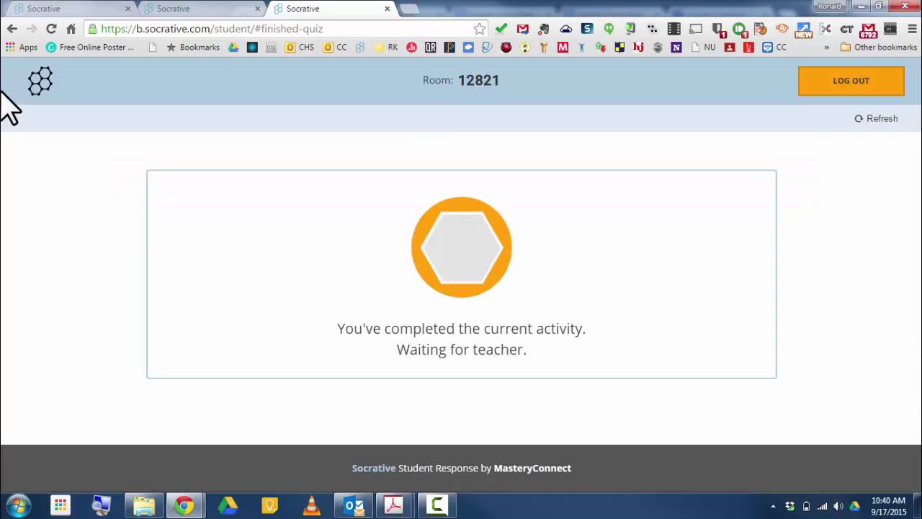
left_click(186, 10)
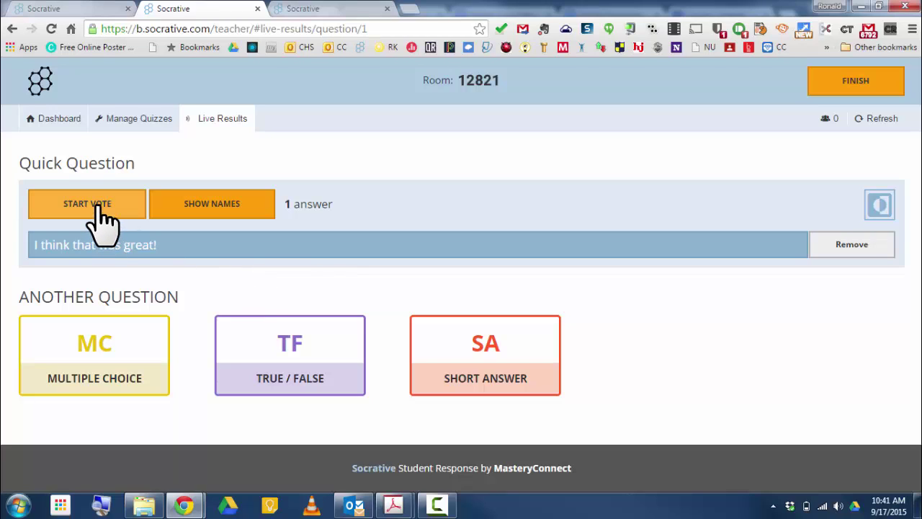
- Reload the student tab again, then try Start Vote and dismiss the two-responses warning
left_click(355, 8)
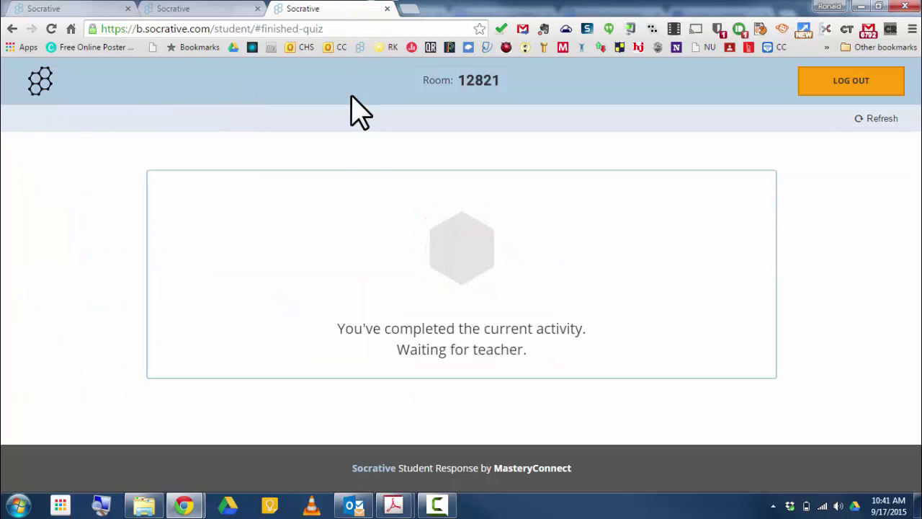
left_click(51, 29)
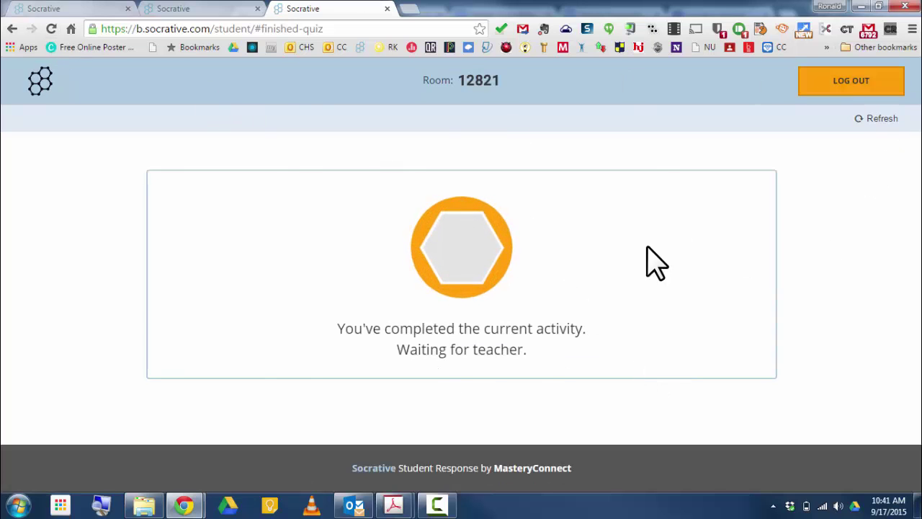
left_click(196, 9)
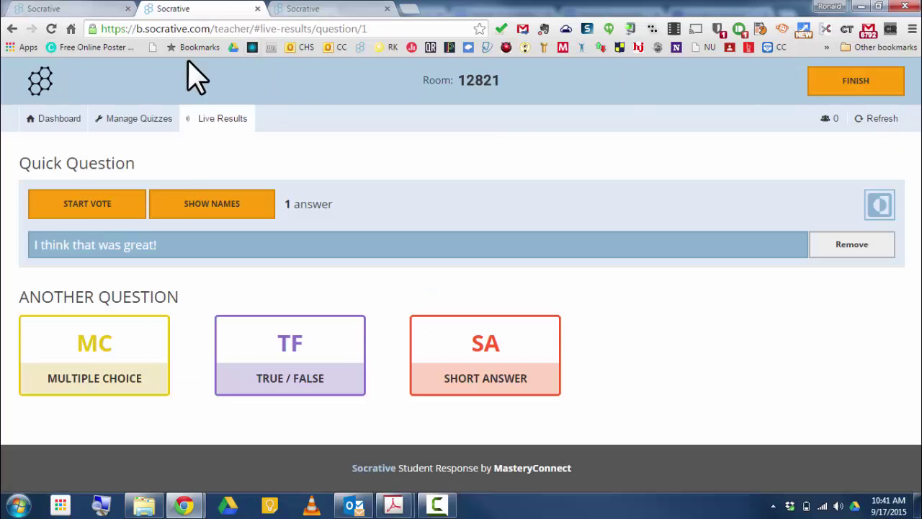
left_click(85, 204)
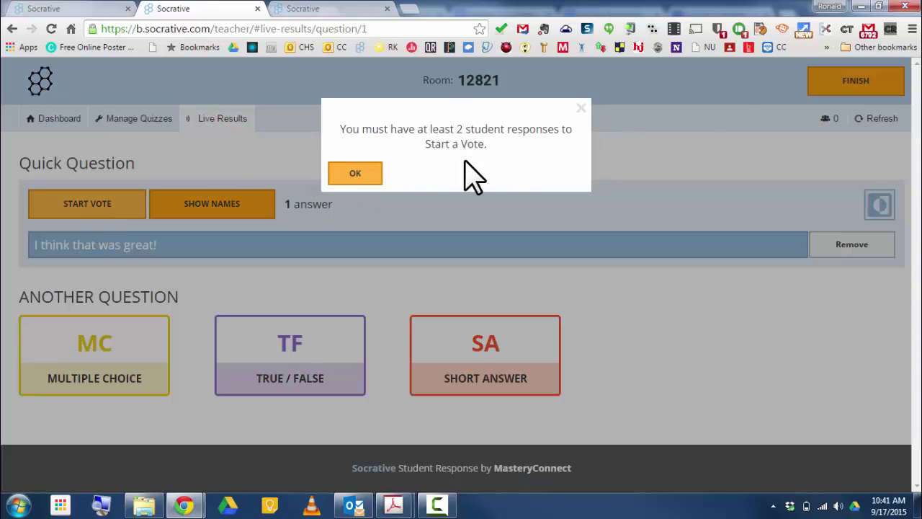
left_click(584, 110)
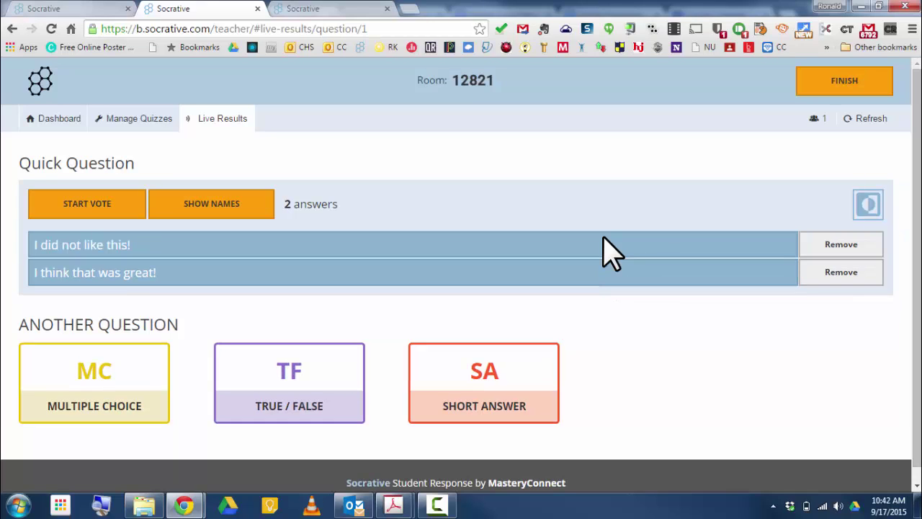
- Start and confirm a vote on the two answers, checking it in the reloaded student tab
left_click(85, 207)
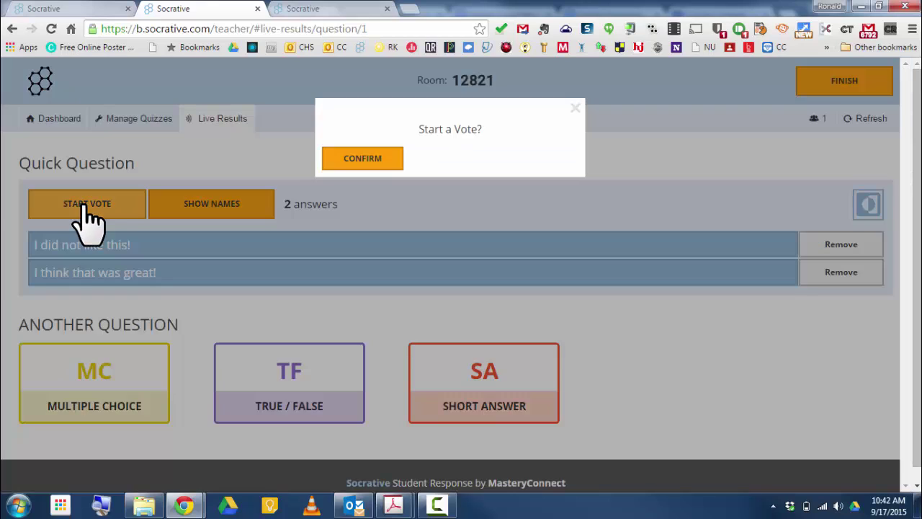
left_click(378, 162)
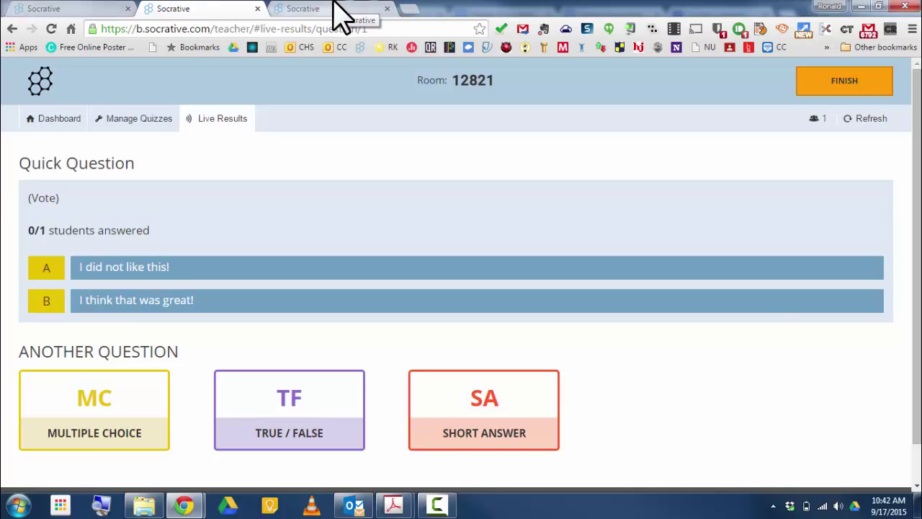
left_click(334, 8)
left_click(51, 29)
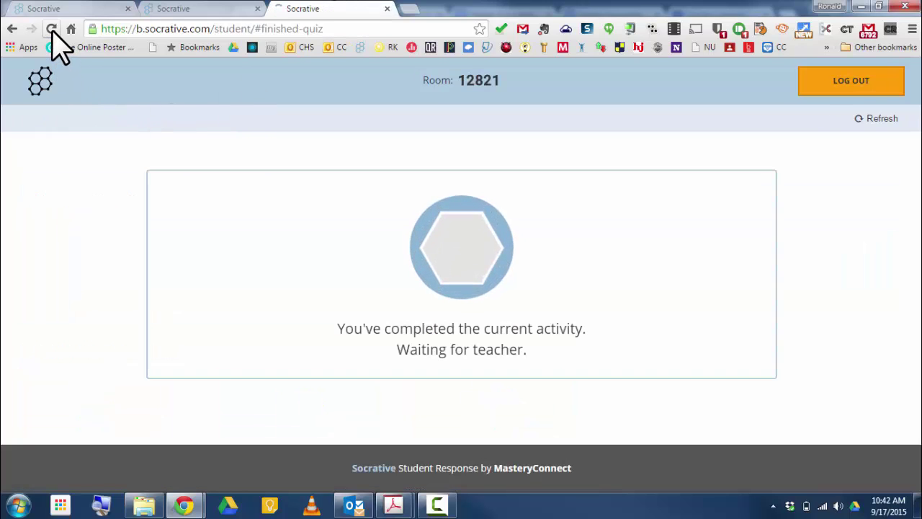
left_click(214, 11)
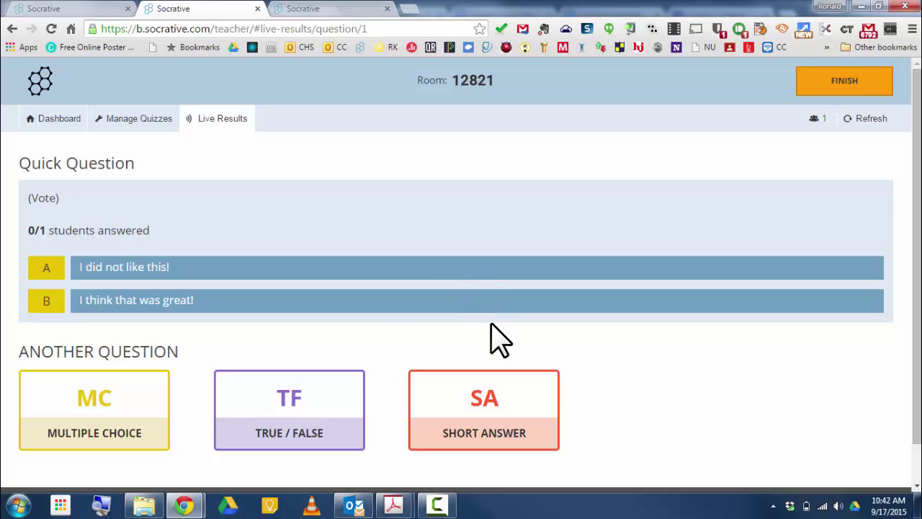
left_click(337, 10)
left_click(245, 10)
- Visit Manage Quizzes, then return to the teacher dashboard
left_click(144, 130)
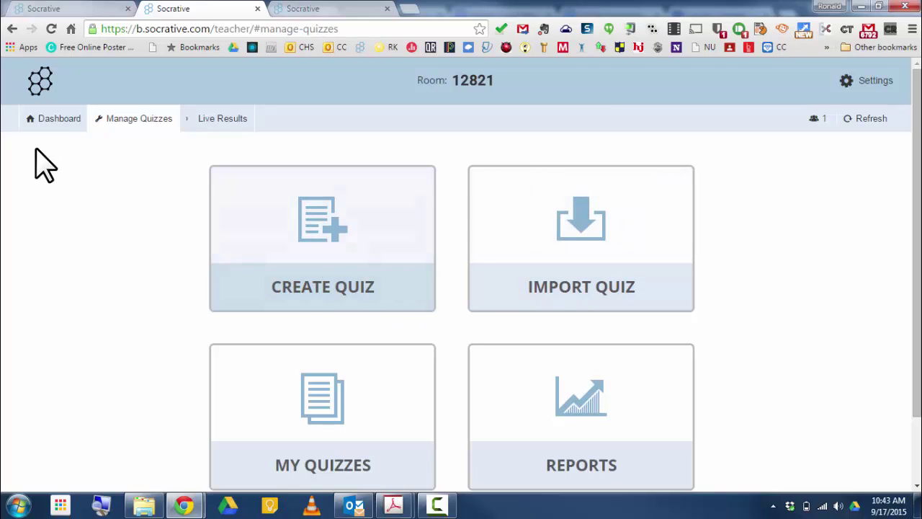
left_click(50, 122)
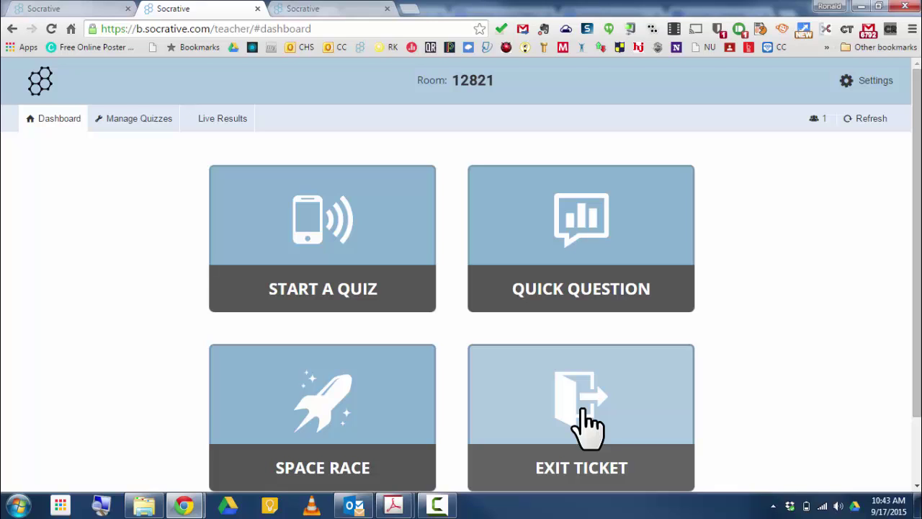
- Launch an Exit Ticket quiz, then reload and close the old student tab
left_click(587, 425)
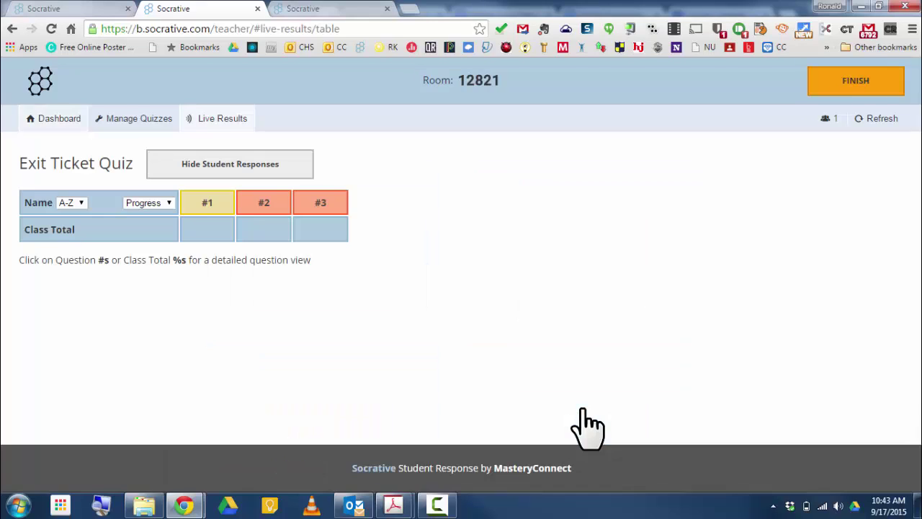
left_click(334, 9)
left_click(52, 29)
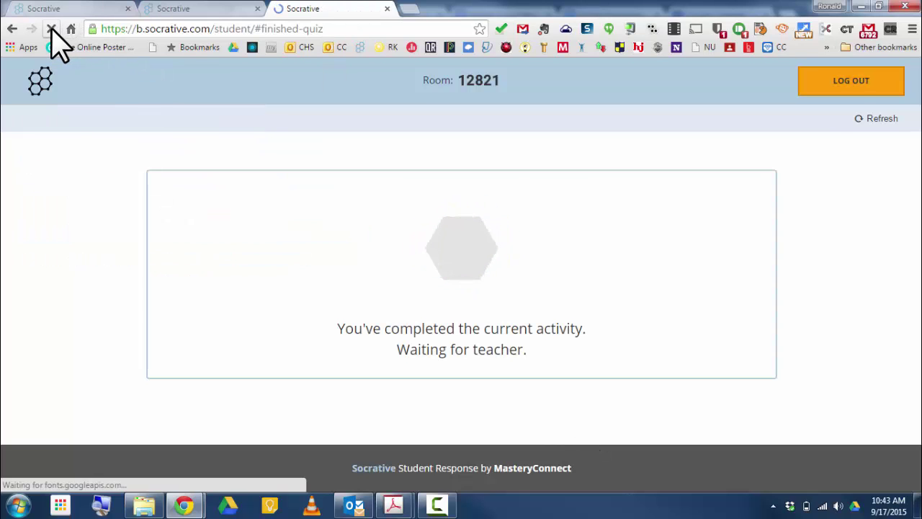
left_click(387, 8)
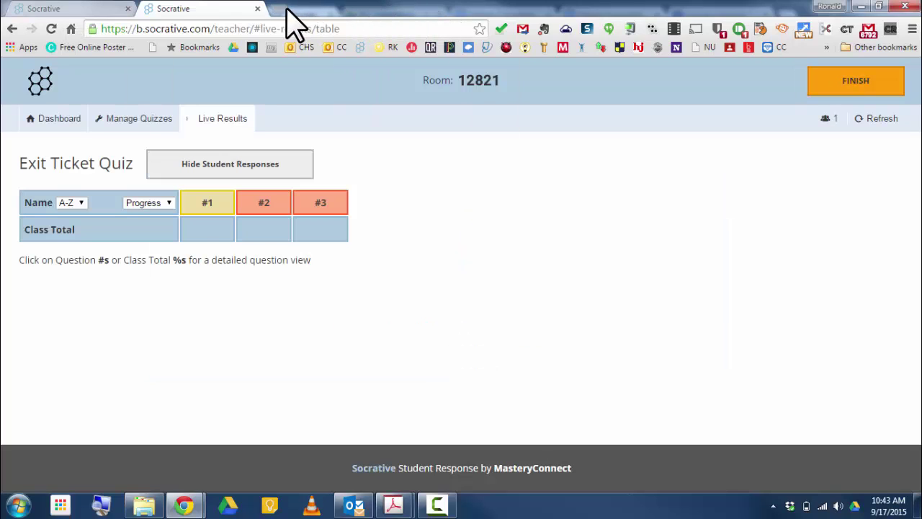
left_click(283, 9)
type("soc")
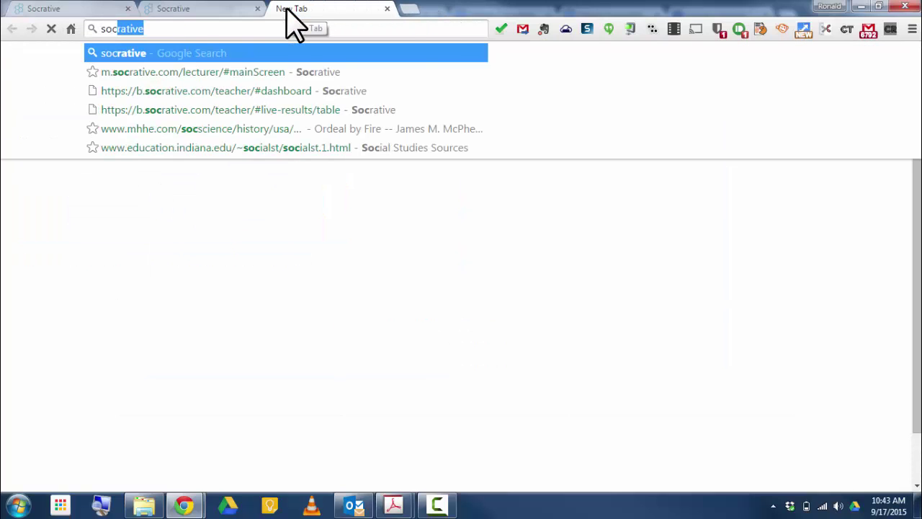
key("Return")
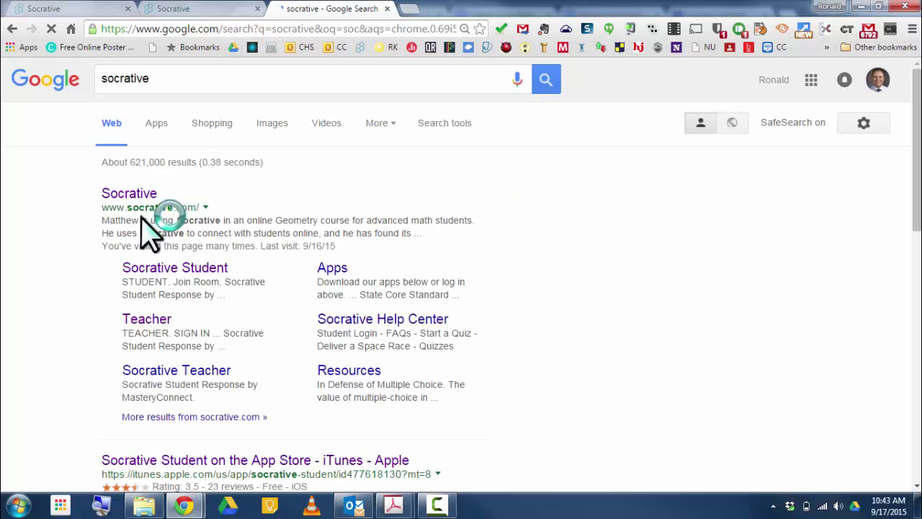
left_click(164, 268)
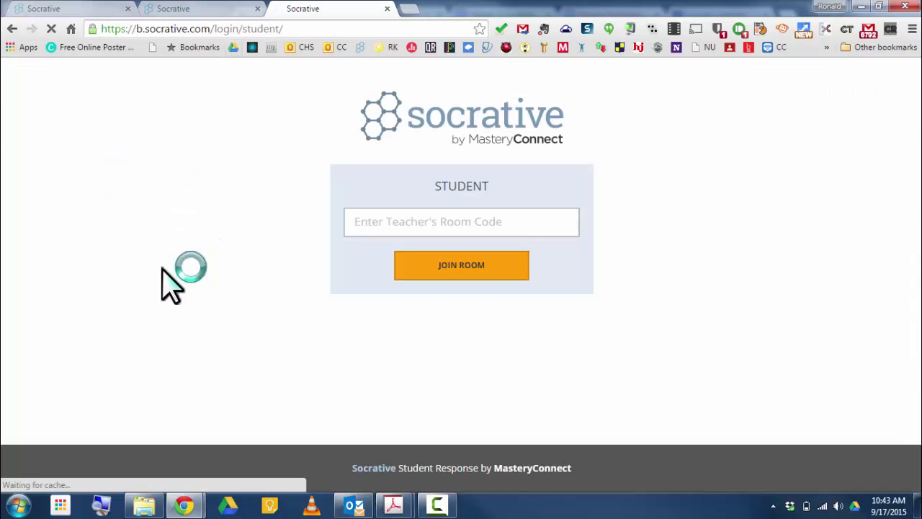
left_click(377, 221)
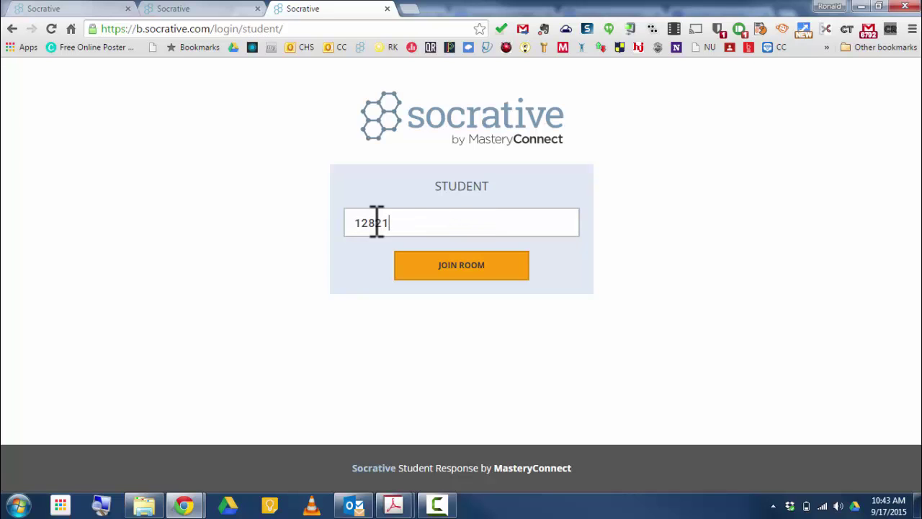
key("Return")
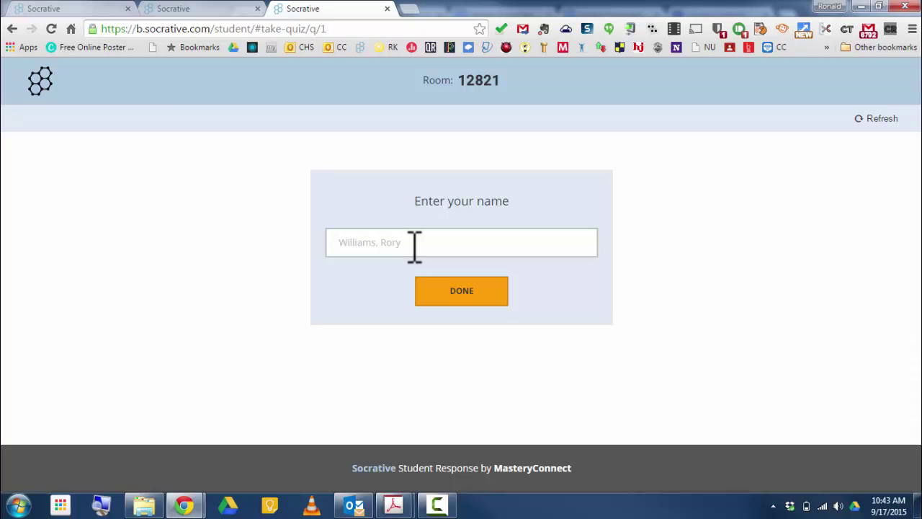
- Enter the student's name and answer question 1 with 'Pretty well'
left_click(448, 295)
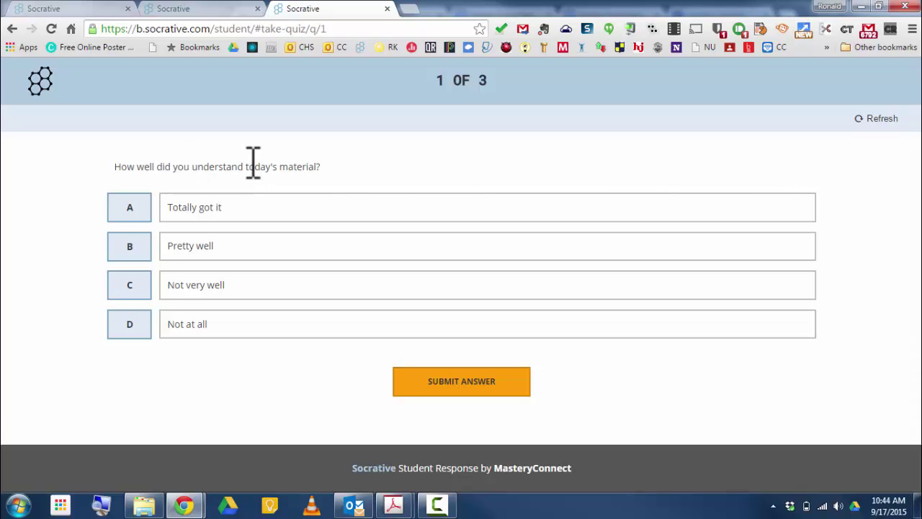
left_click(134, 245)
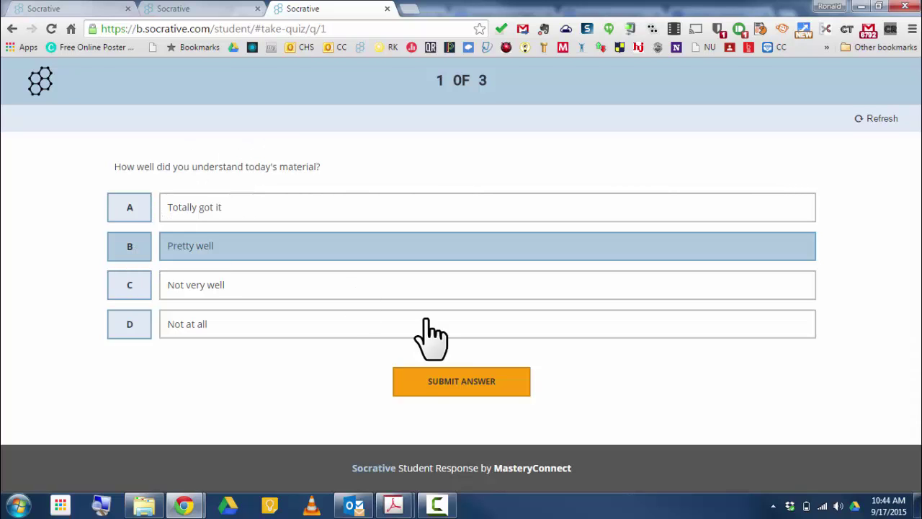
left_click(430, 393)
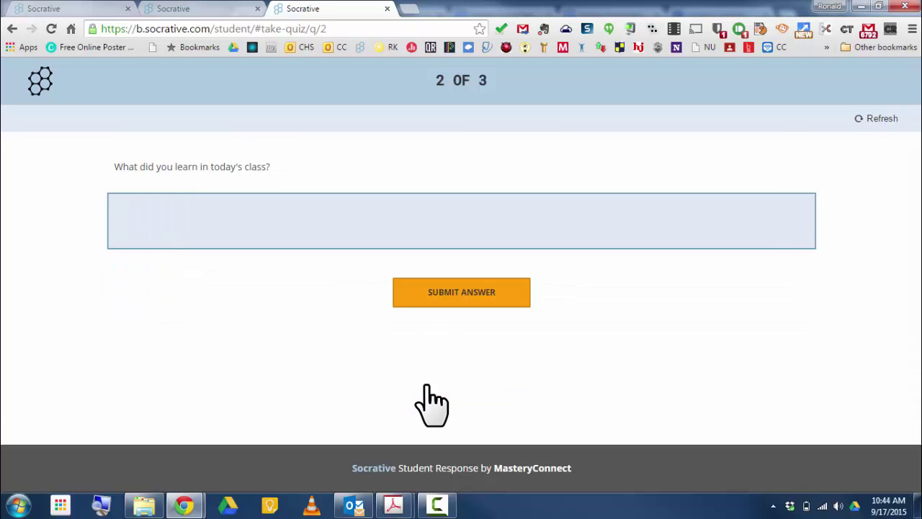
- Answer question 2 with 'Class was fun!' and submit it
left_click(196, 210)
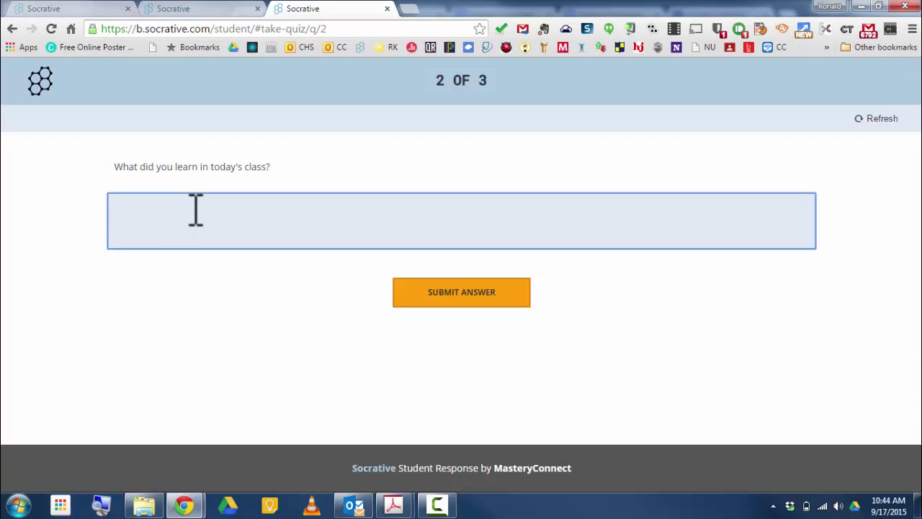
type("Class was fun!")
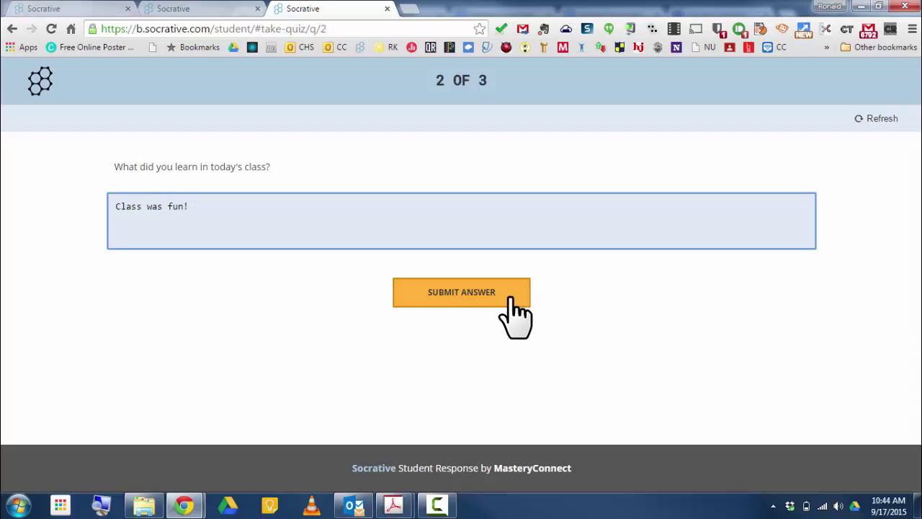
left_click(481, 292)
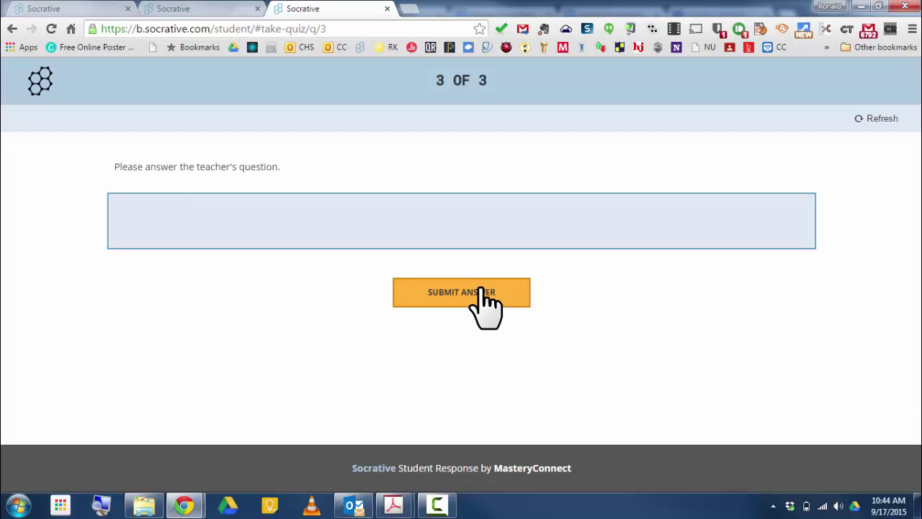
- Submit 'I would like to learn about the Civil War!' as the answer to question 3
left_click(218, 224)
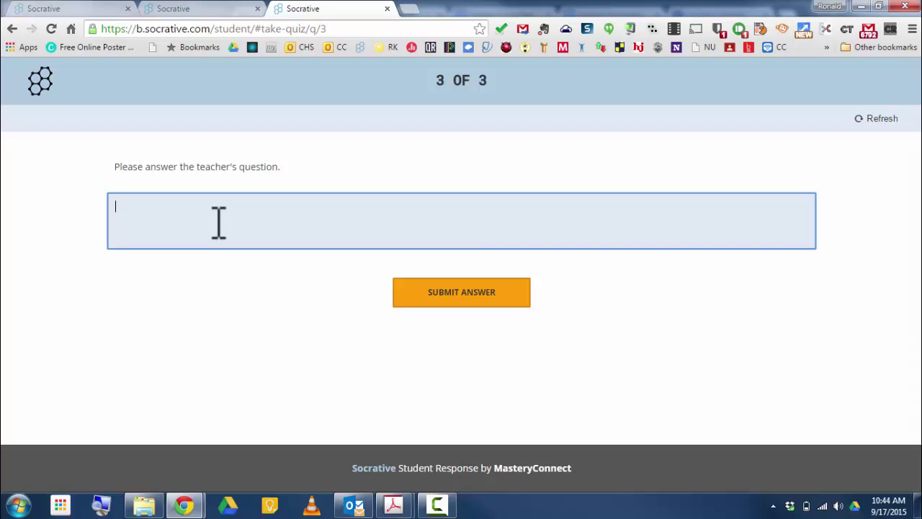
type("I would like to learn about the Civil War!")
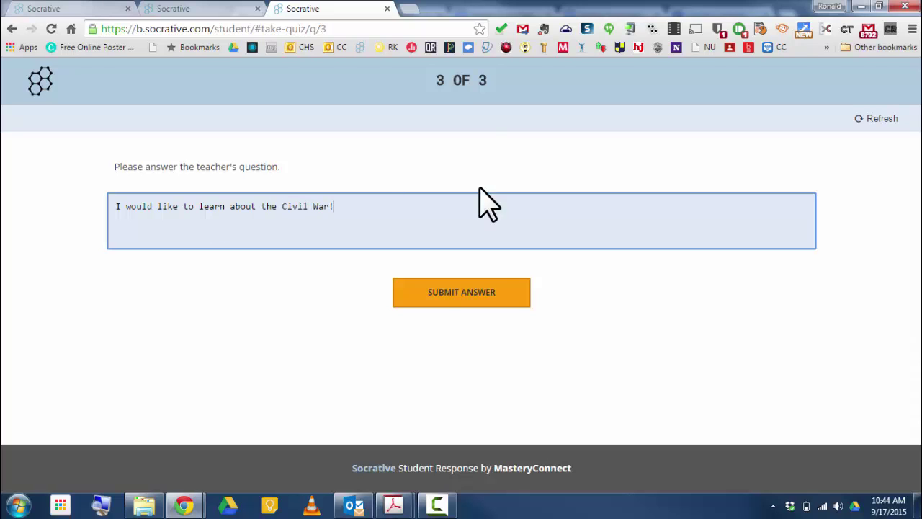
left_click(454, 291)
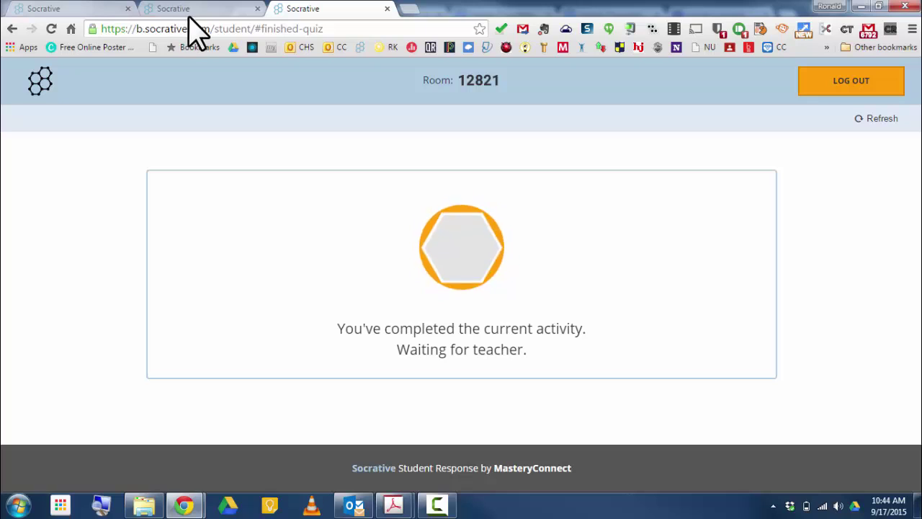
- View question #2's answer 'Class was fun!' with answers and student names shown, then return to the dashboard
left_click(206, 9)
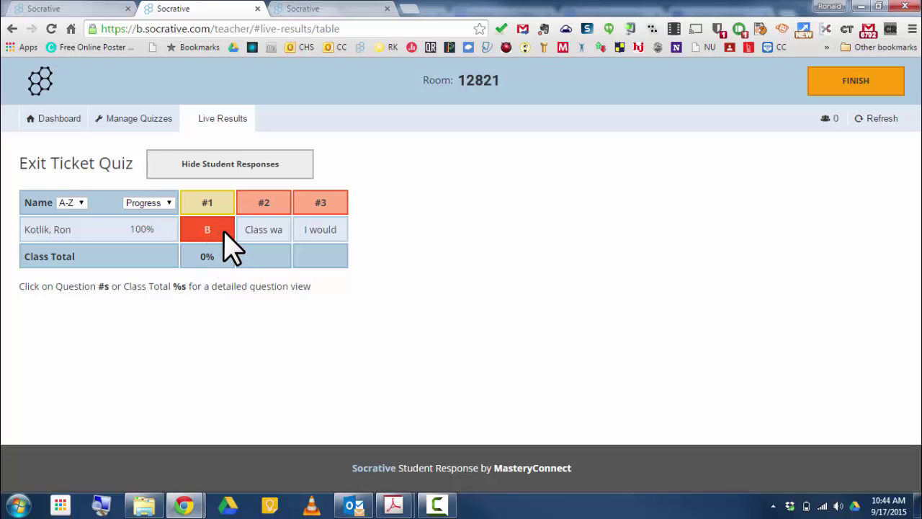
left_click(272, 203)
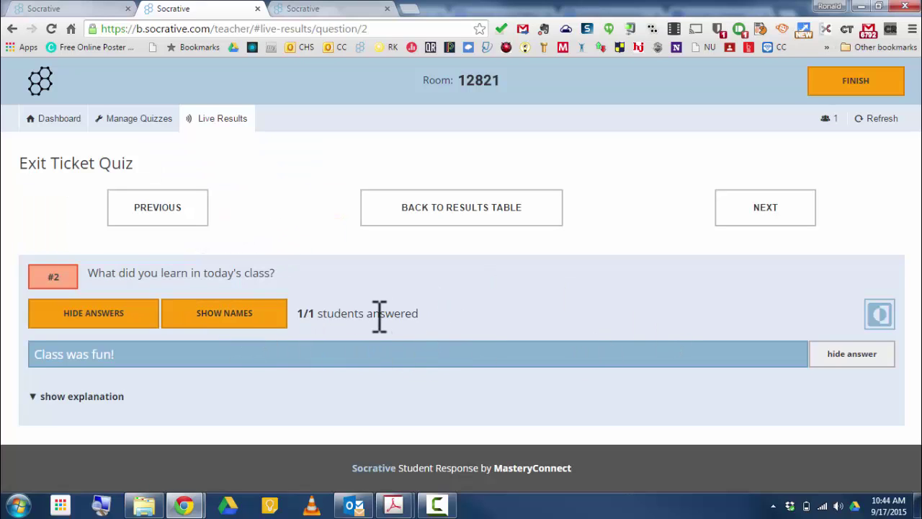
left_click(110, 316)
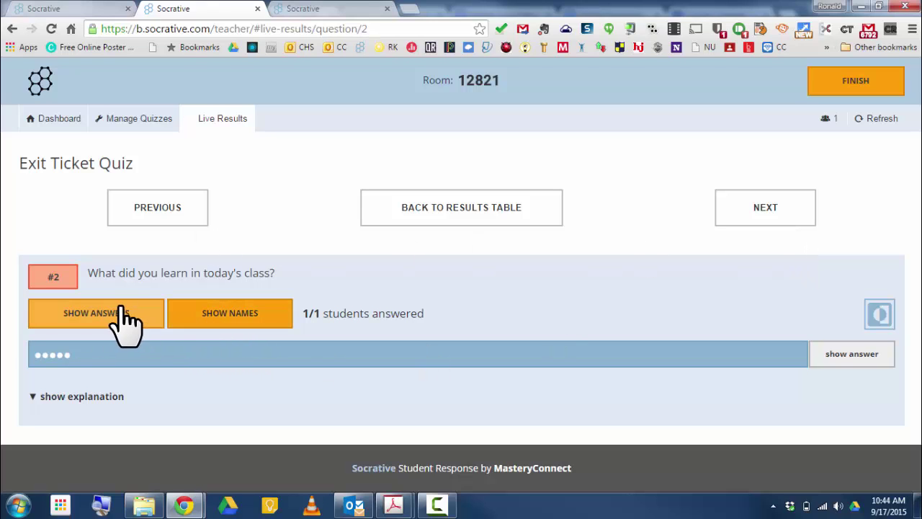
left_click(111, 314)
left_click(246, 323)
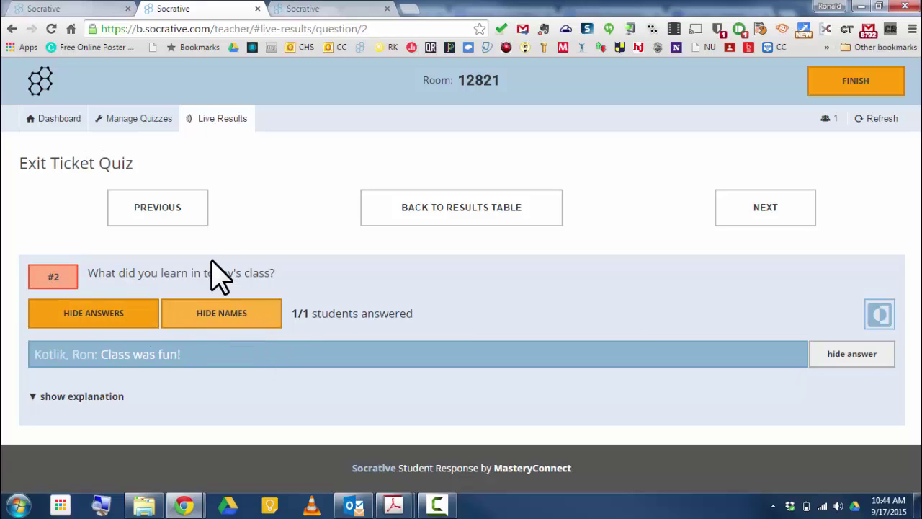
left_click(54, 119)
- Begin a Space Race using the AP World Vocab 13-15 quiz with 2 teams
scroll(709, 310, "down", 1)
scroll(710, 310, "down", 1)
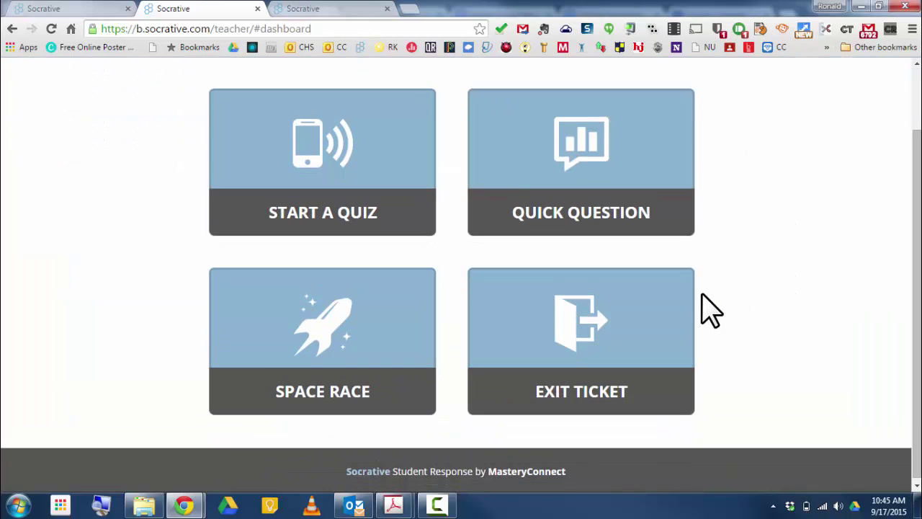
scroll(710, 310, "up", 2)
scroll(710, 310, "down", 2)
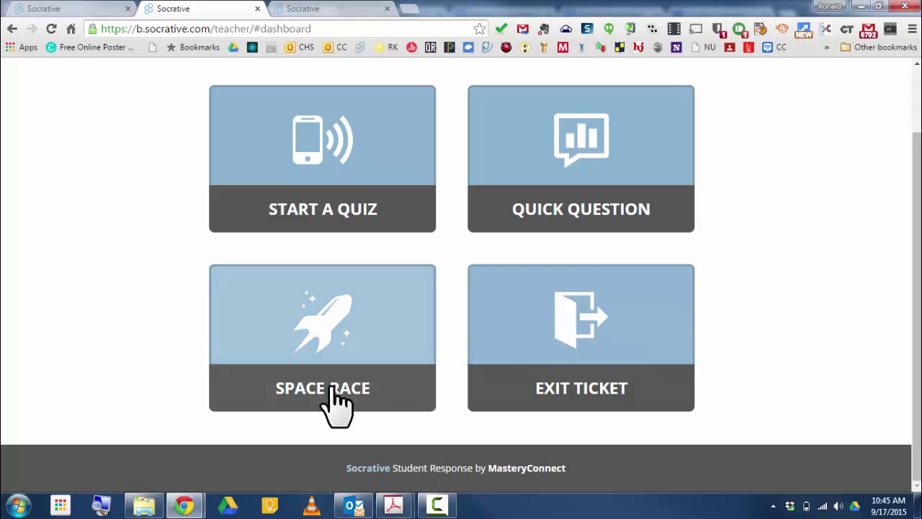
left_click(346, 323)
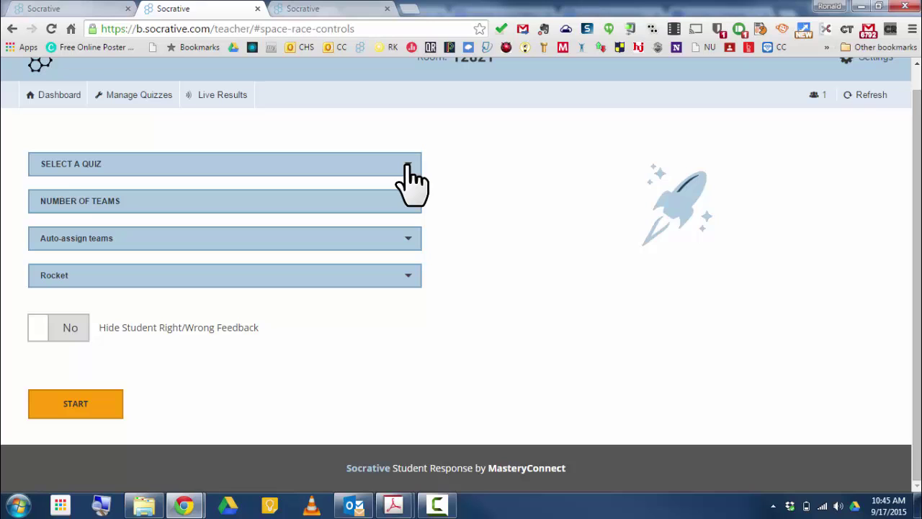
left_click(215, 164)
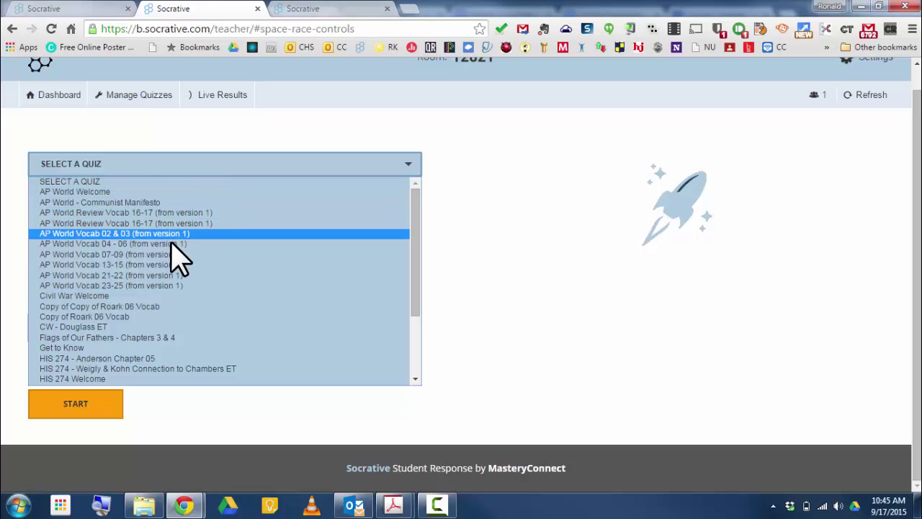
left_click(166, 264)
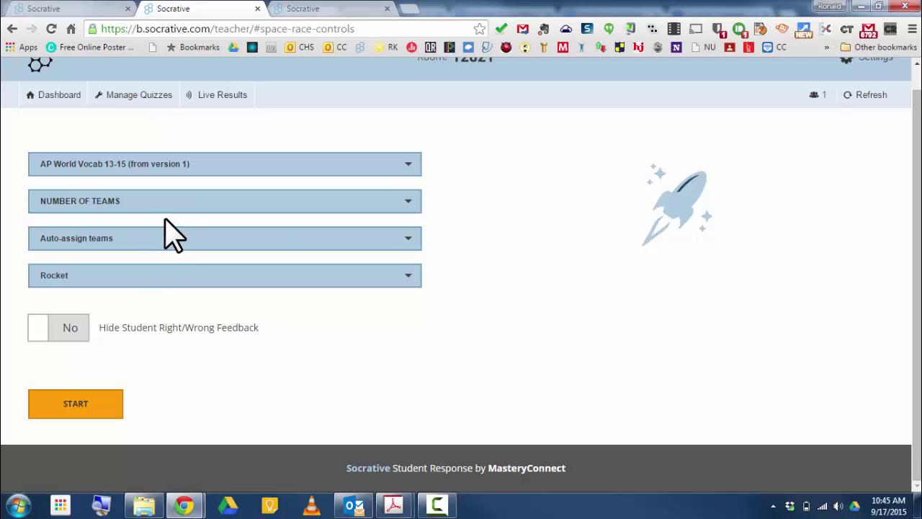
left_click(181, 203)
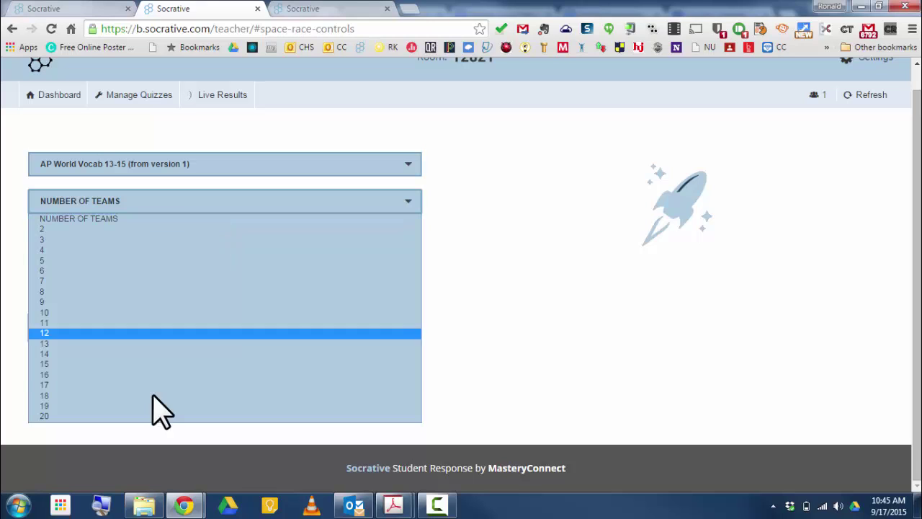
left_click(165, 229)
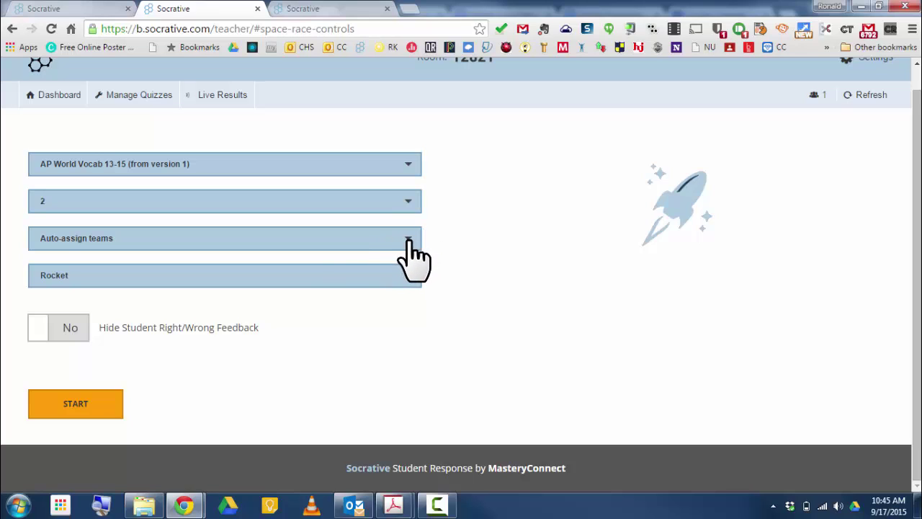
- Keep teams auto-assigned, choose the bear icon, leave feedback shown, and start the race
left_click(312, 243)
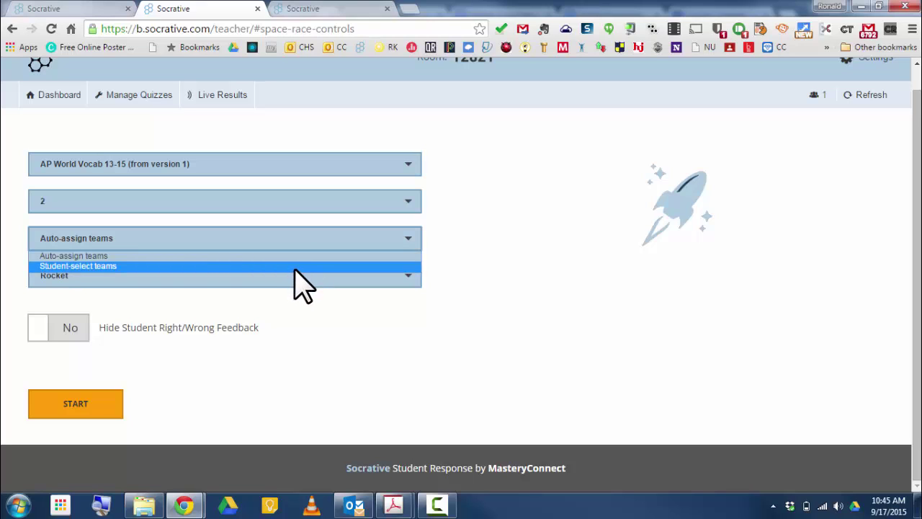
left_click(307, 256)
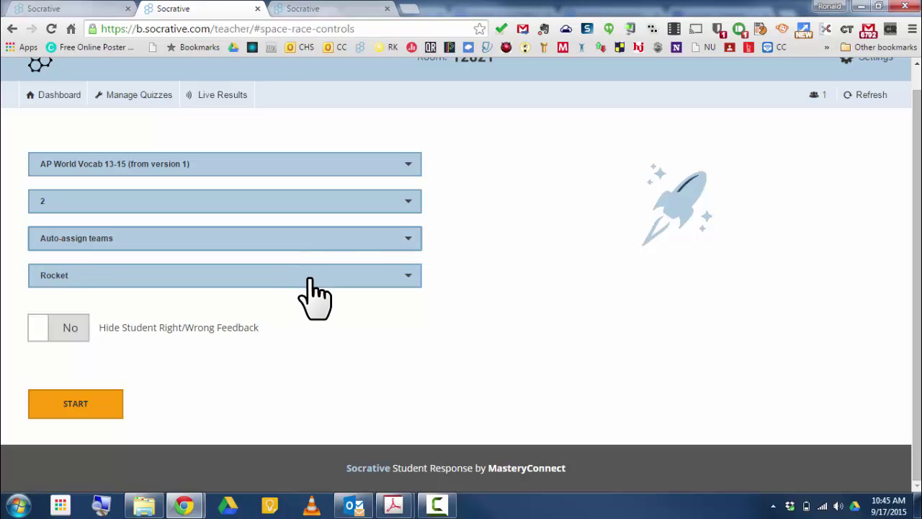
left_click(314, 284)
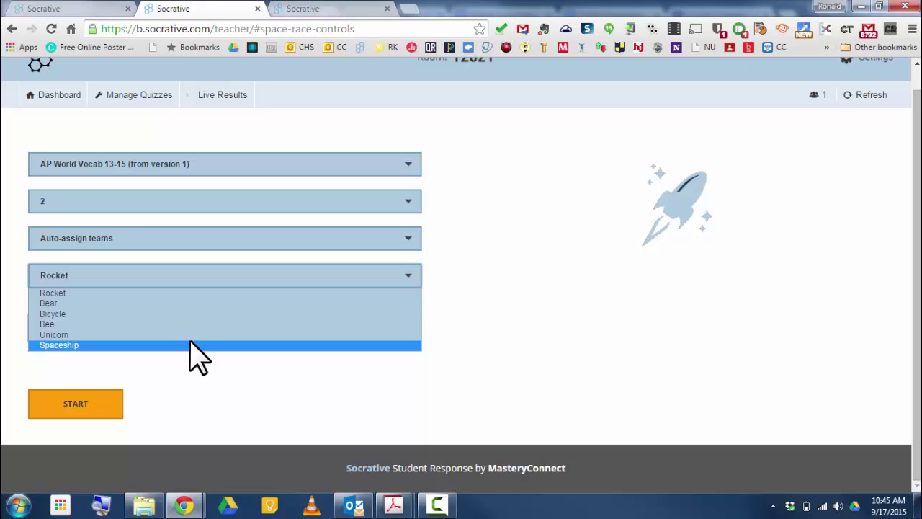
left_click(211, 304)
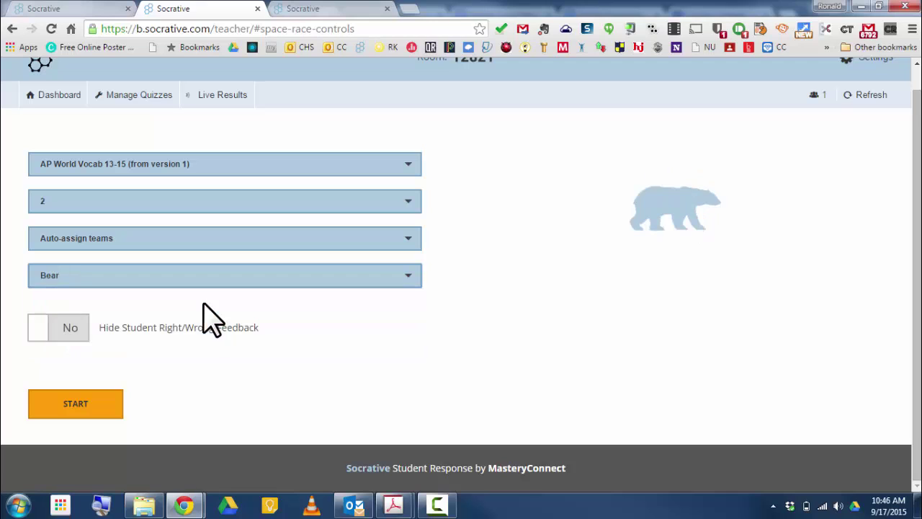
left_click(73, 330)
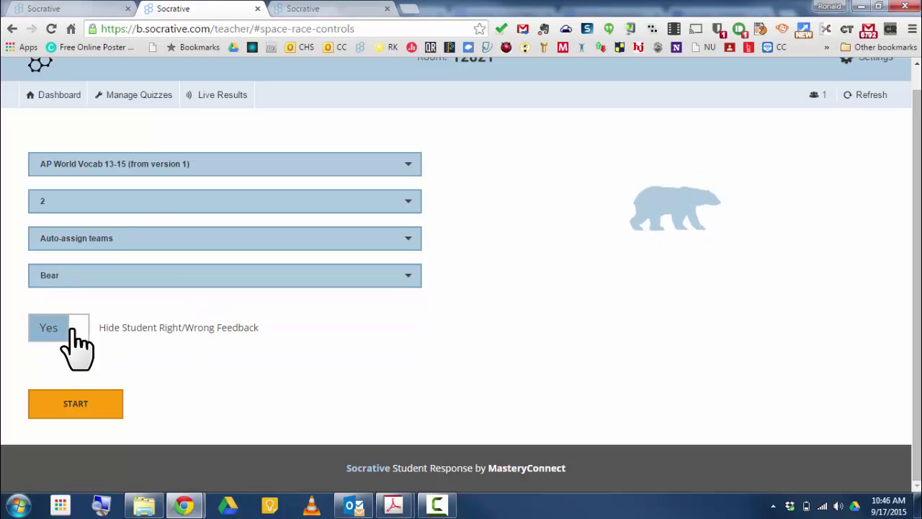
left_click(72, 330)
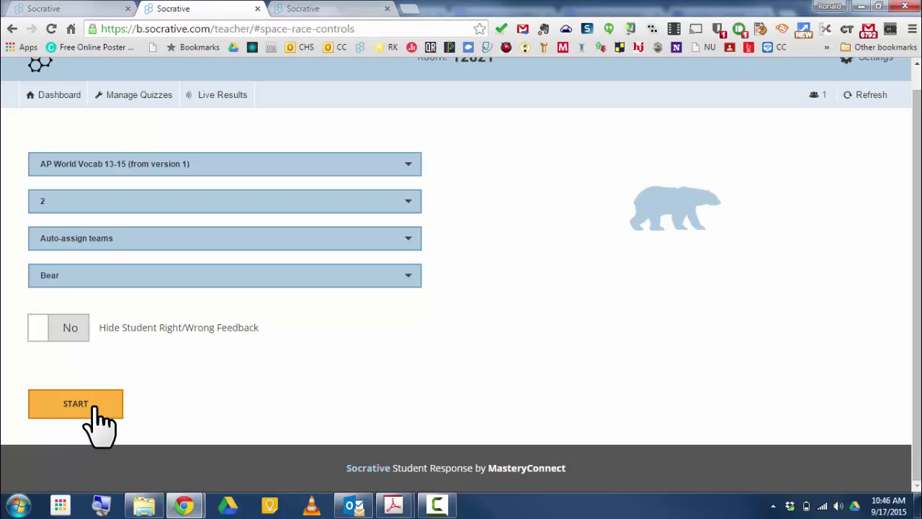
left_click(94, 408)
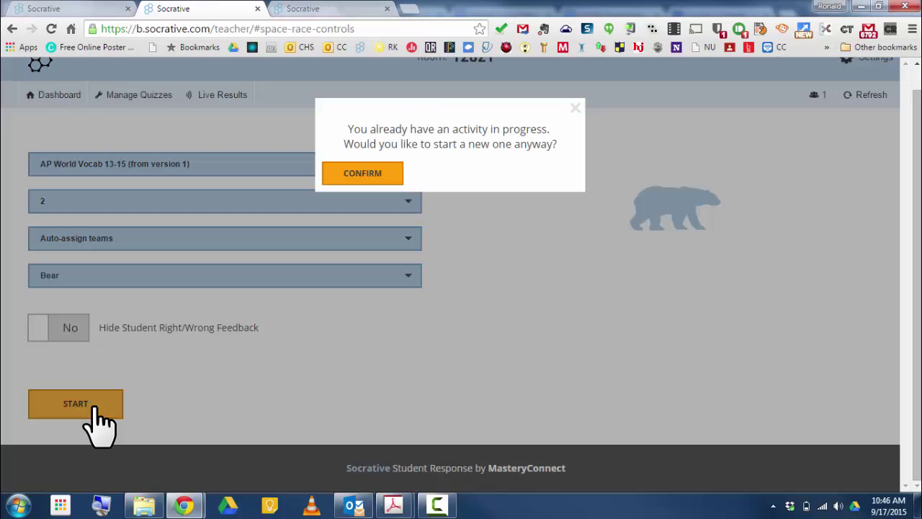
- Confirm starting the Space Race and join it as a student
left_click(385, 174)
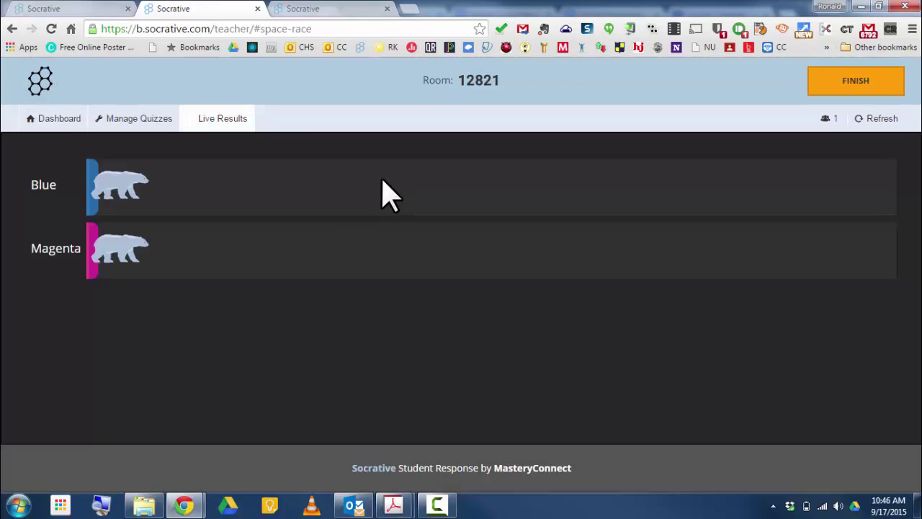
left_click(314, 9)
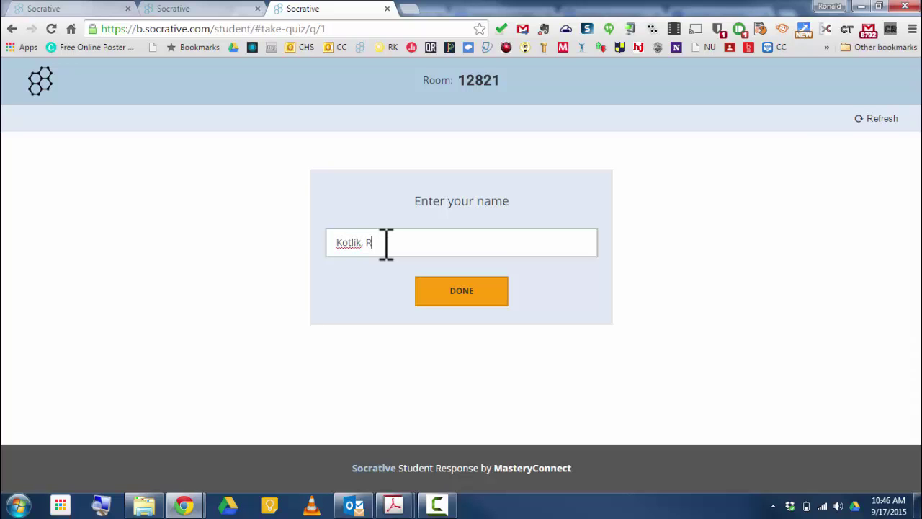
left_click(438, 295)
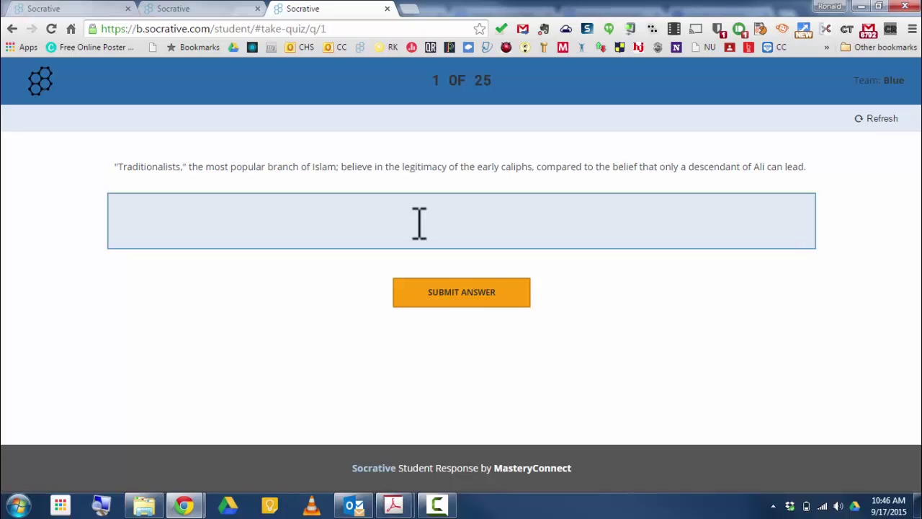
- Answer question 1 with 'no idea', dismiss the incorrect feedback, and return to the teacher's race view
left_click(371, 229)
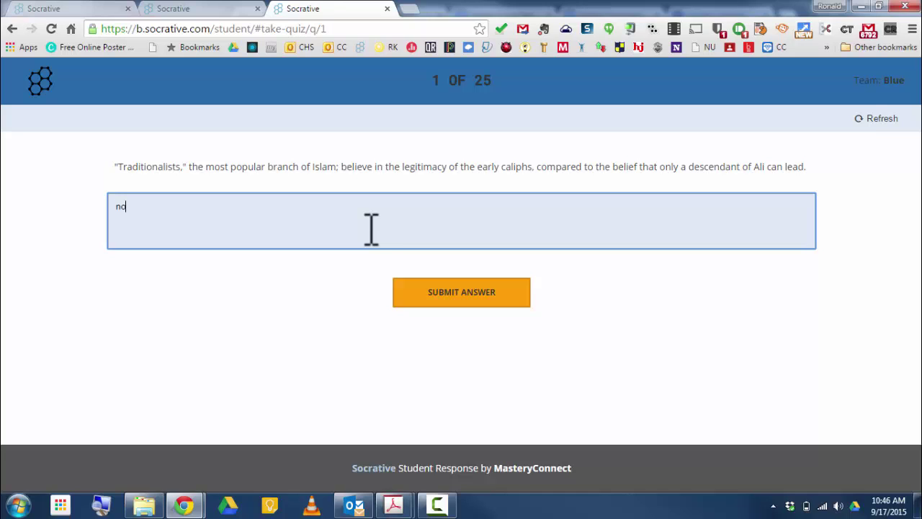
type("no idea")
left_click(464, 296)
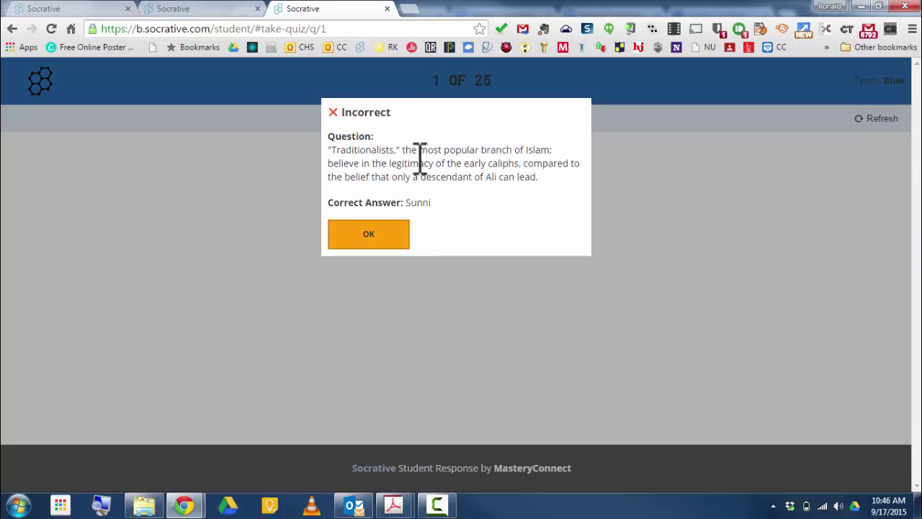
left_click(368, 234)
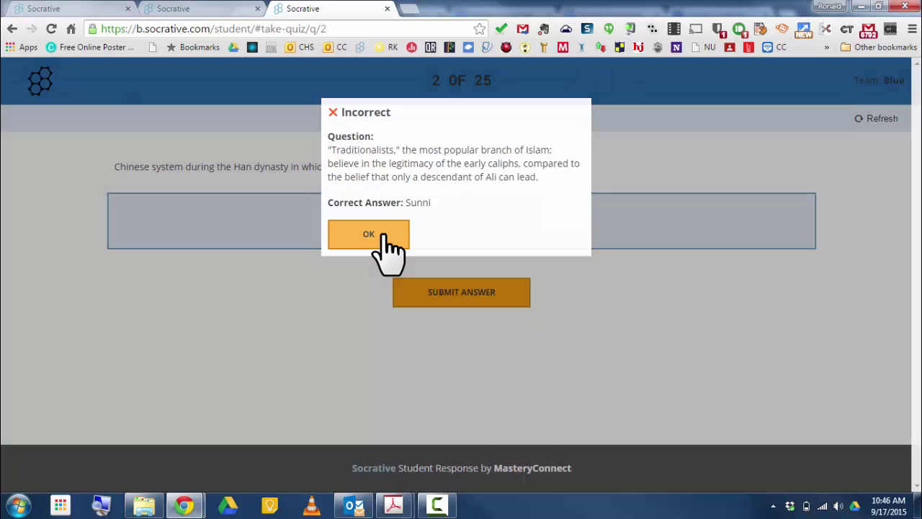
left_click(204, 8)
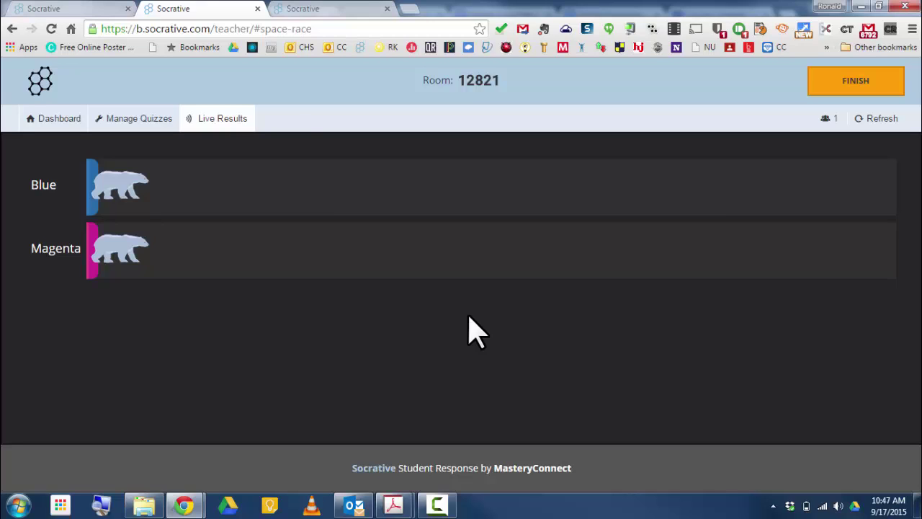
- Finish the Space Race and return to the dashboard
left_click(829, 88)
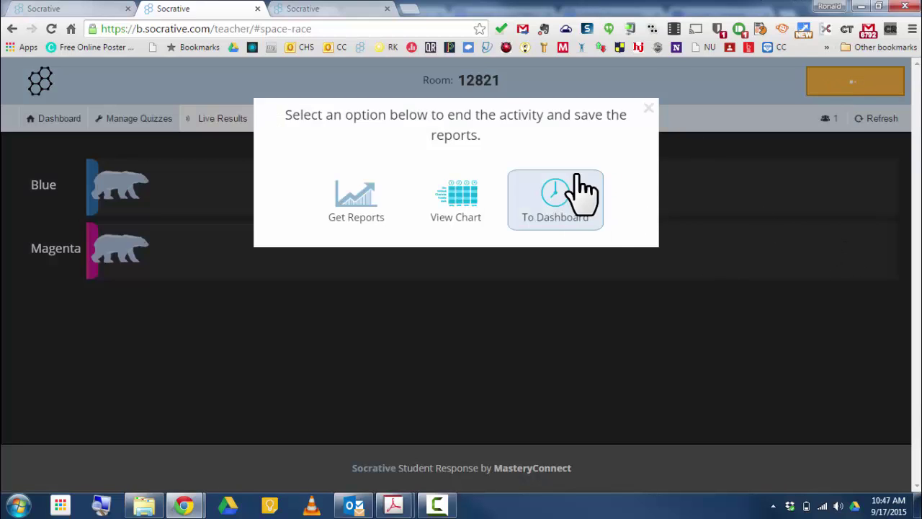
left_click(648, 108)
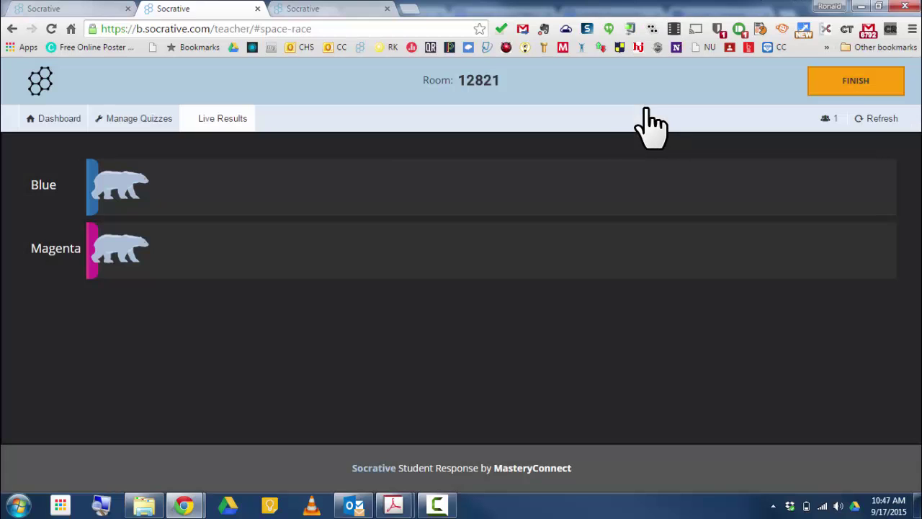
left_click(841, 86)
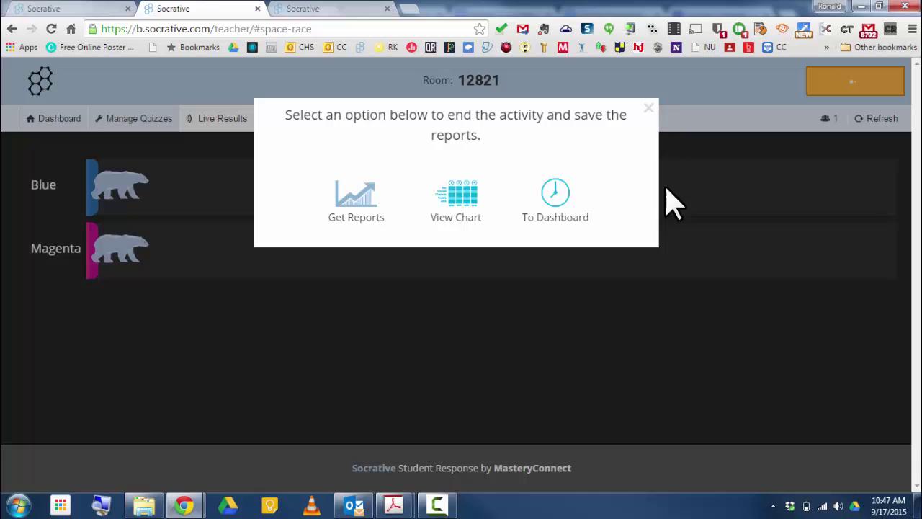
left_click(550, 216)
- Open the Start a Quiz list of available quizzes
scroll(698, 212, "down", 2)
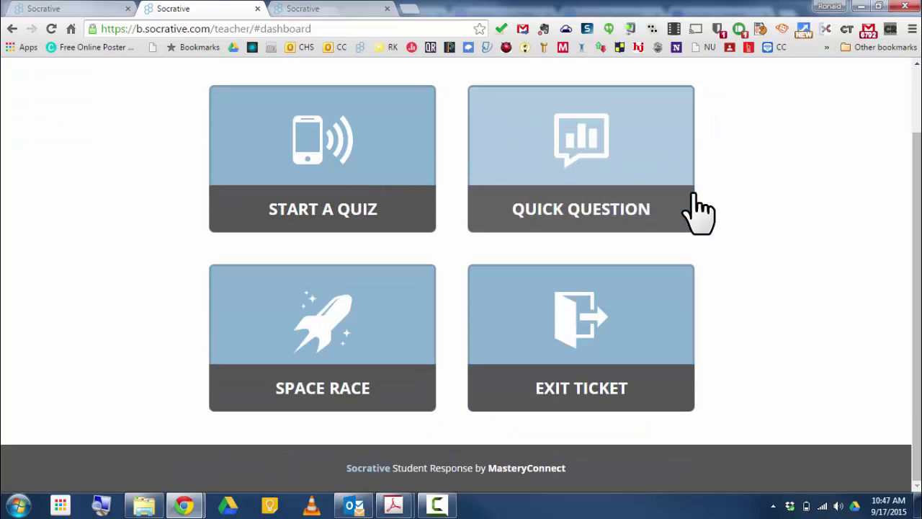
scroll(698, 212, "up", 1)
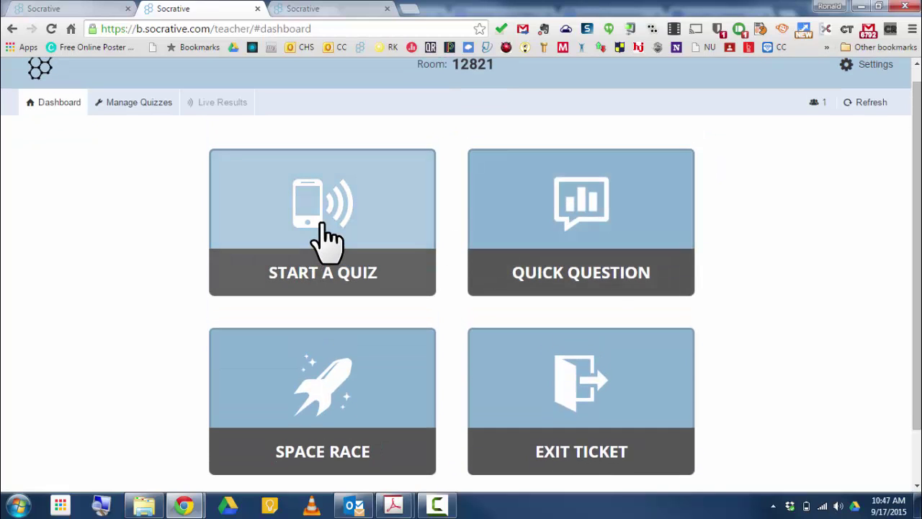
left_click(328, 238)
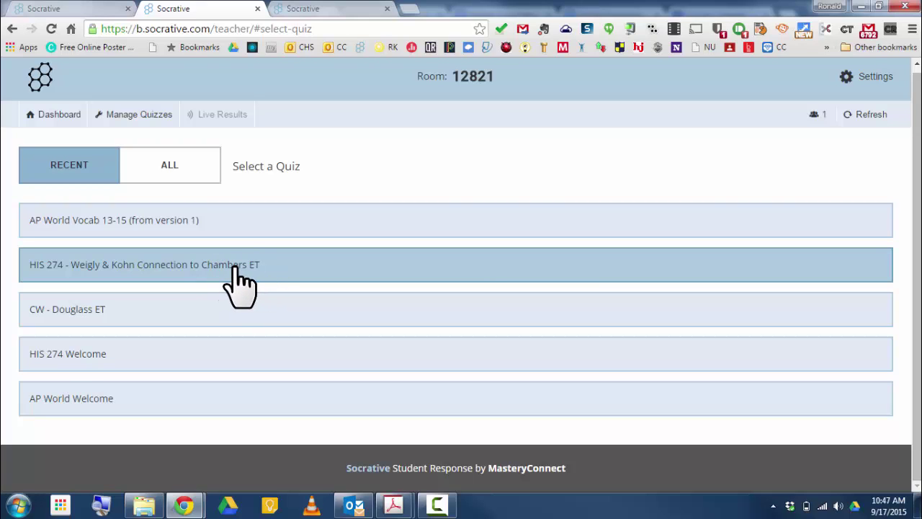
- Launch the HIS 274 - Weigly & Kohn quiz in Student Paced - Immediate Feedback mode
left_click(238, 282)
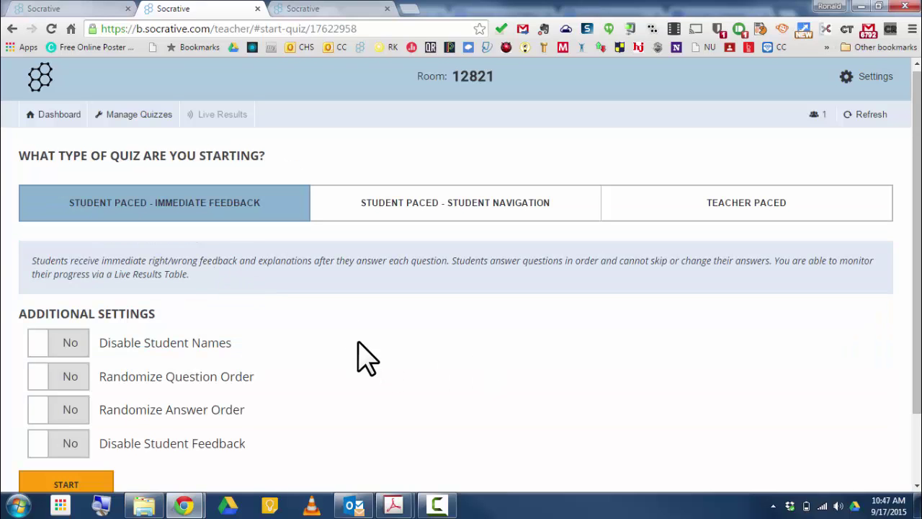
scroll(377, 345, "down", 2)
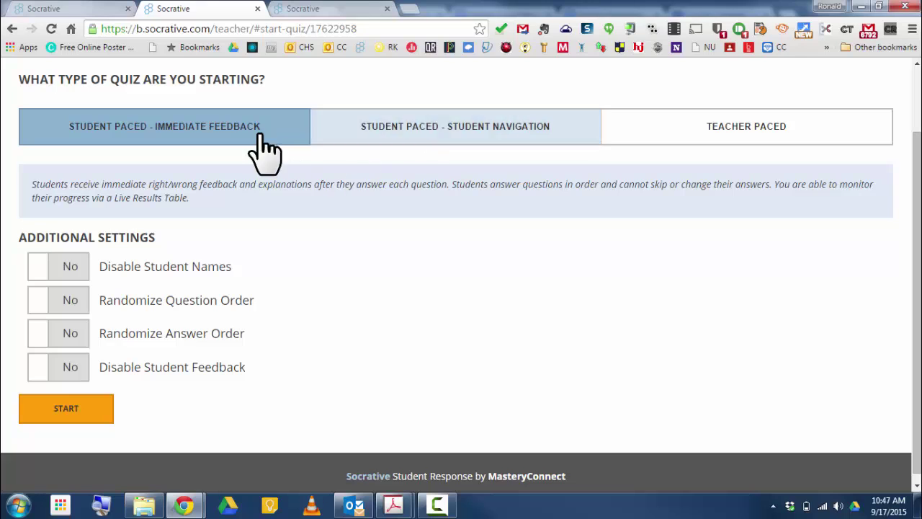
left_click(439, 128)
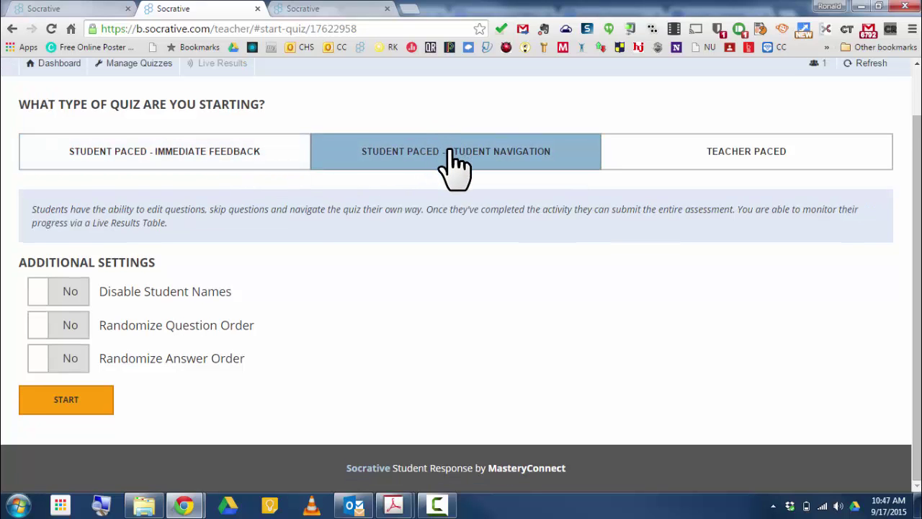
left_click(706, 154)
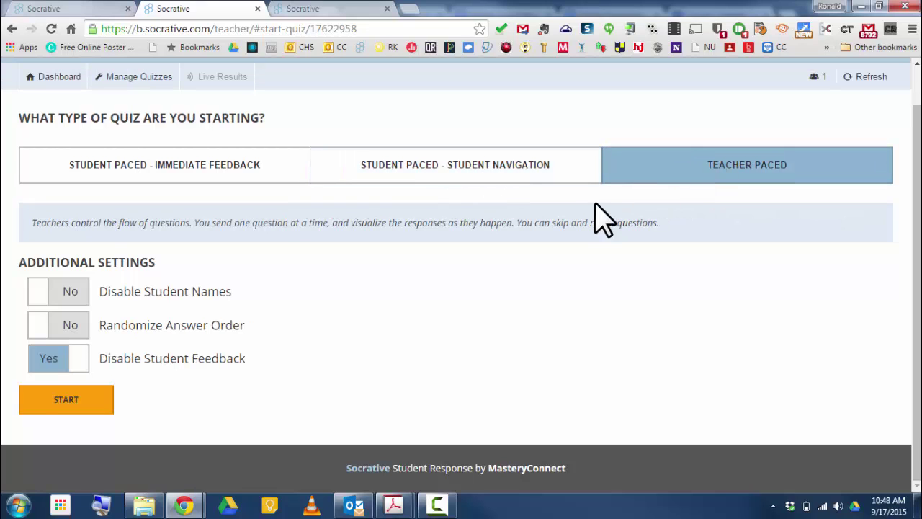
left_click(421, 174)
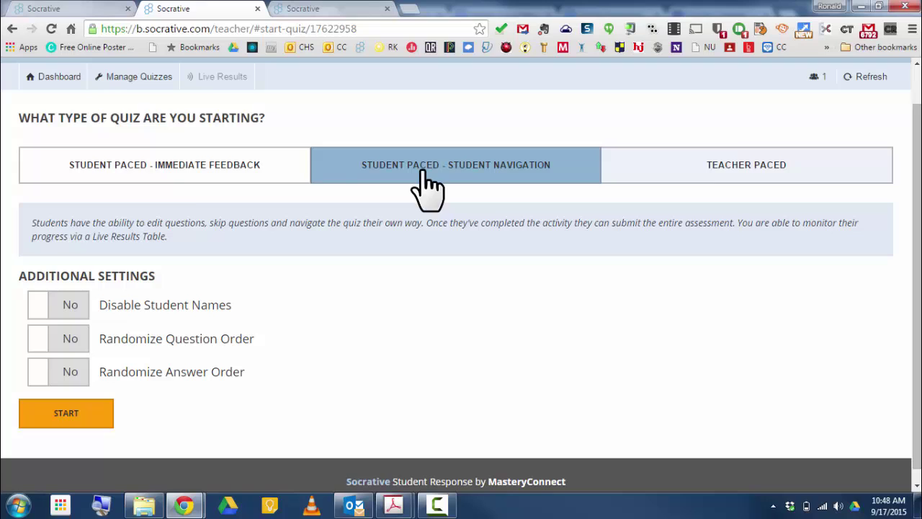
left_click(178, 176)
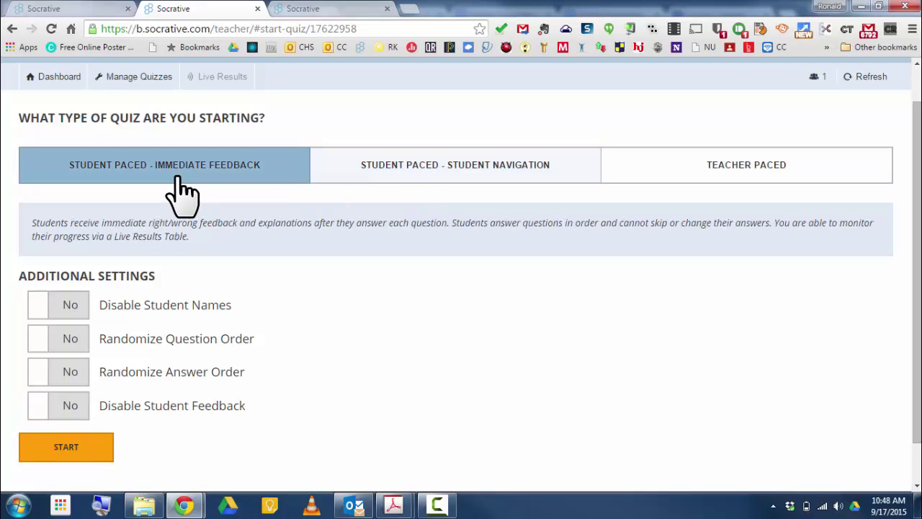
left_click(81, 454)
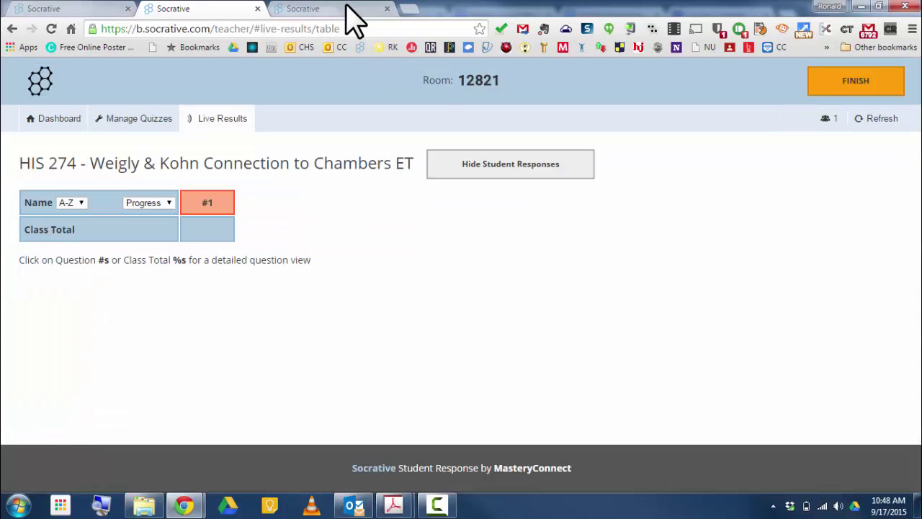
- Join the quiz in the student tab by entering the student's name
left_click(343, 11)
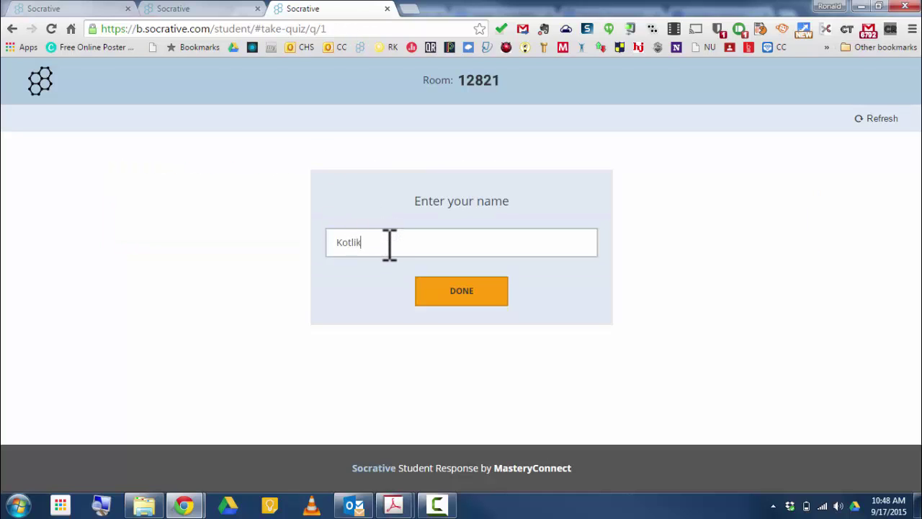
left_click(389, 244)
left_click(441, 296)
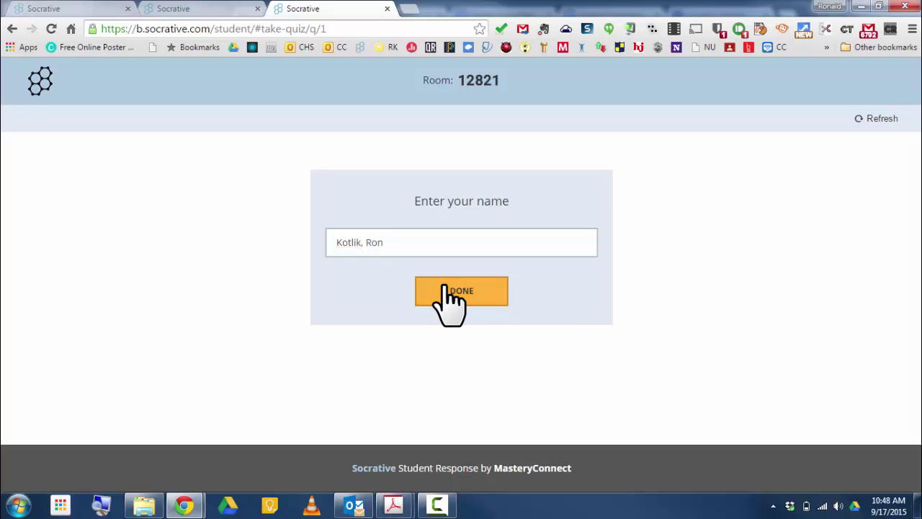
- Submit the answer 'Test!' and return to the teacher's live results
left_click(176, 224)
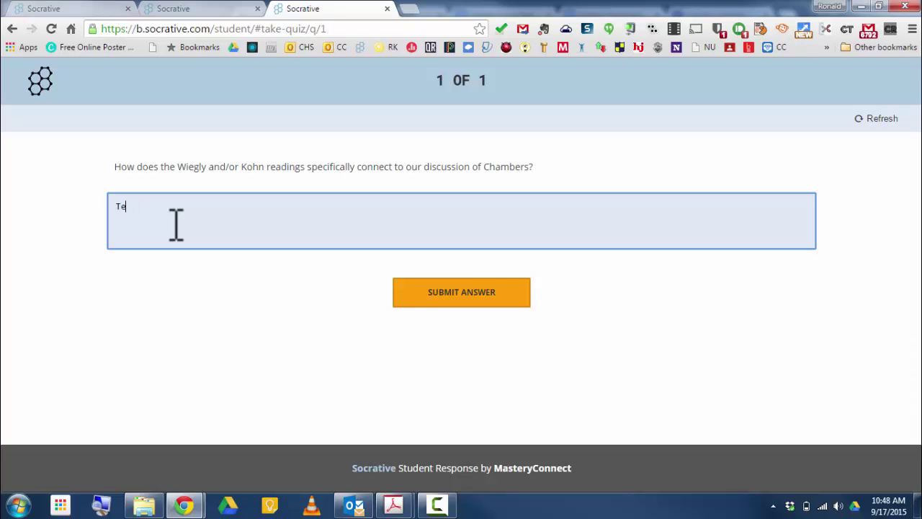
left_click(531, 298)
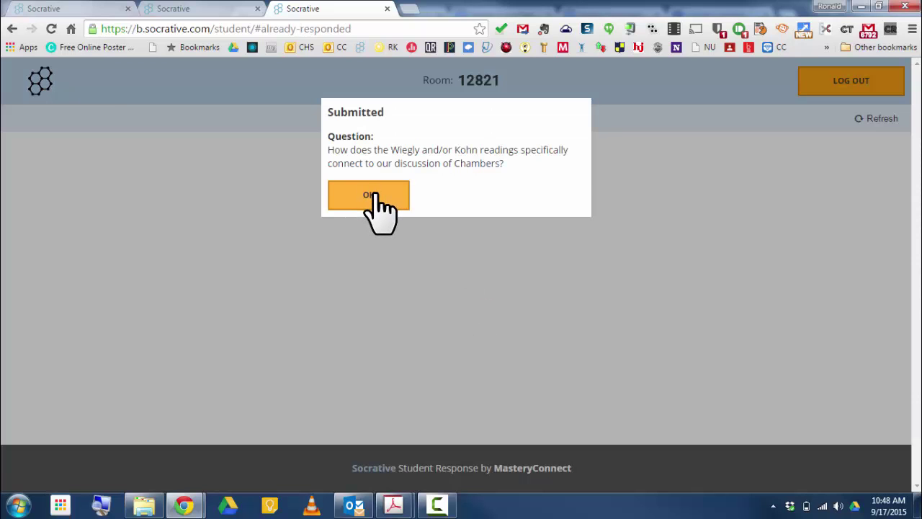
left_click(371, 195)
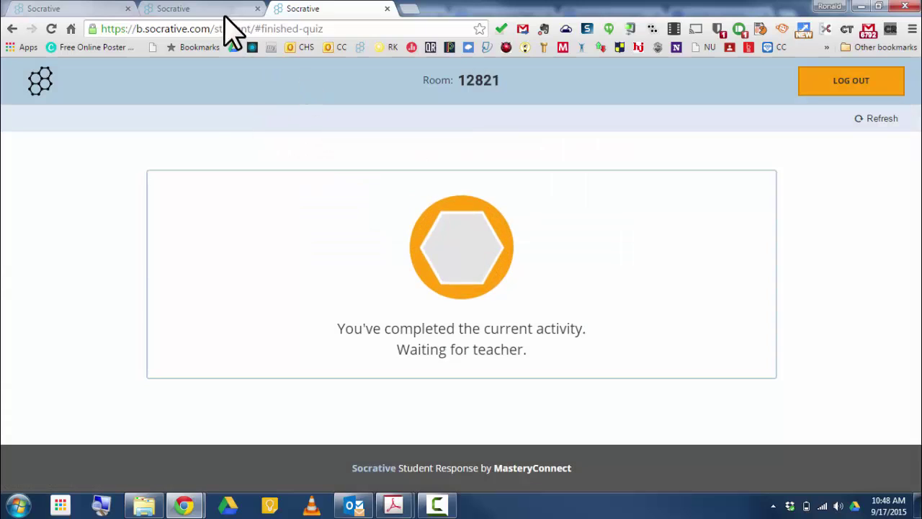
left_click(200, 10)
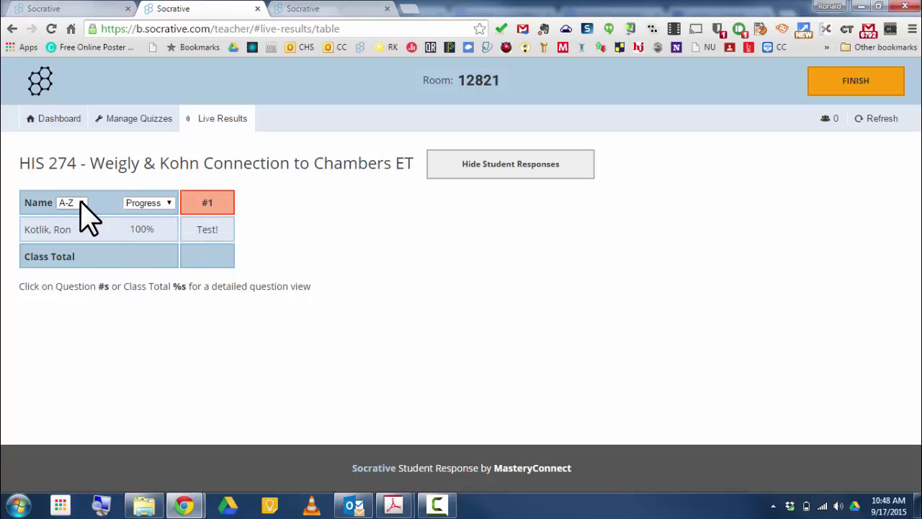
left_click(168, 203)
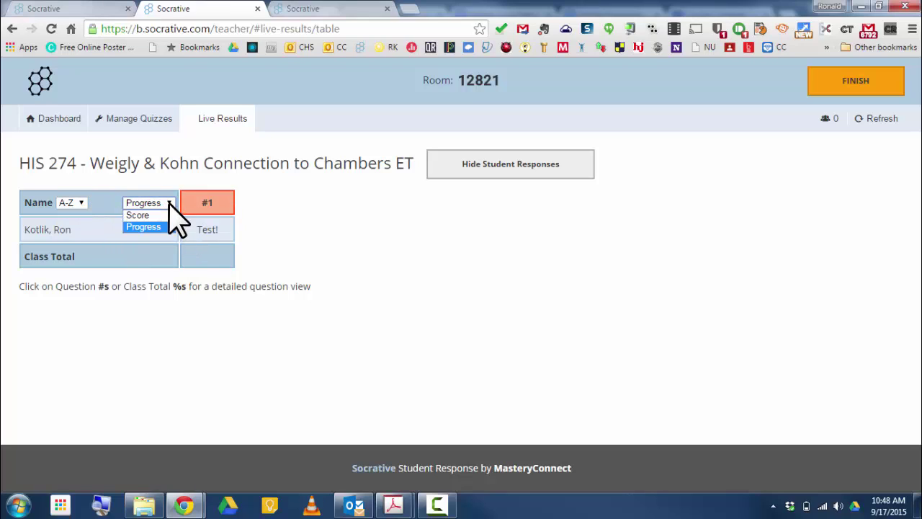
left_click(169, 202)
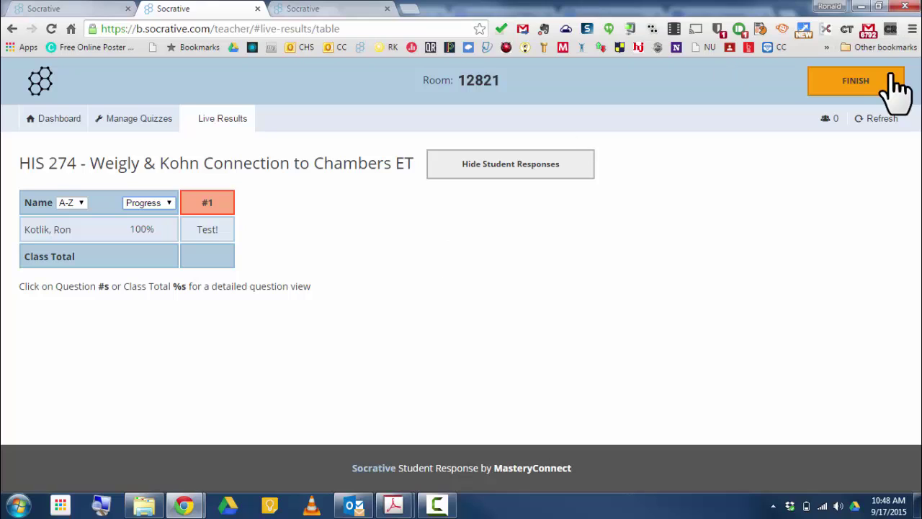
left_click(867, 92)
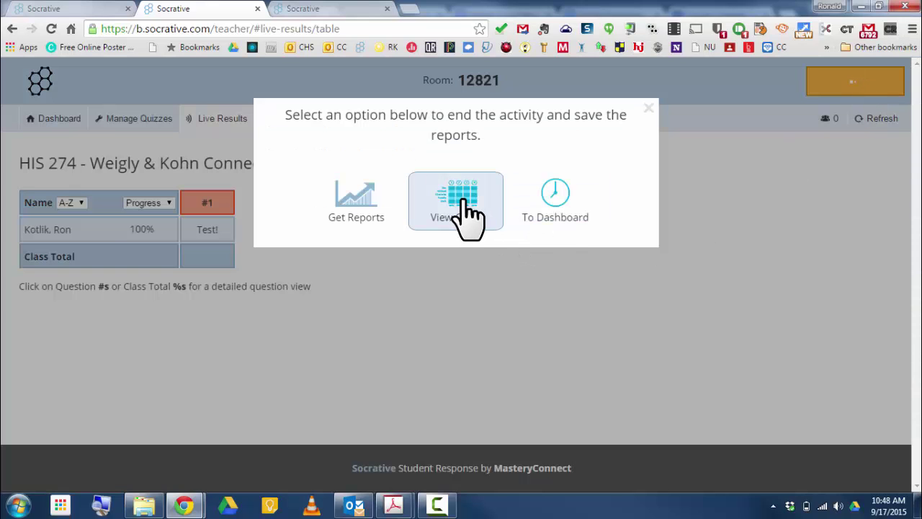
left_click(353, 198)
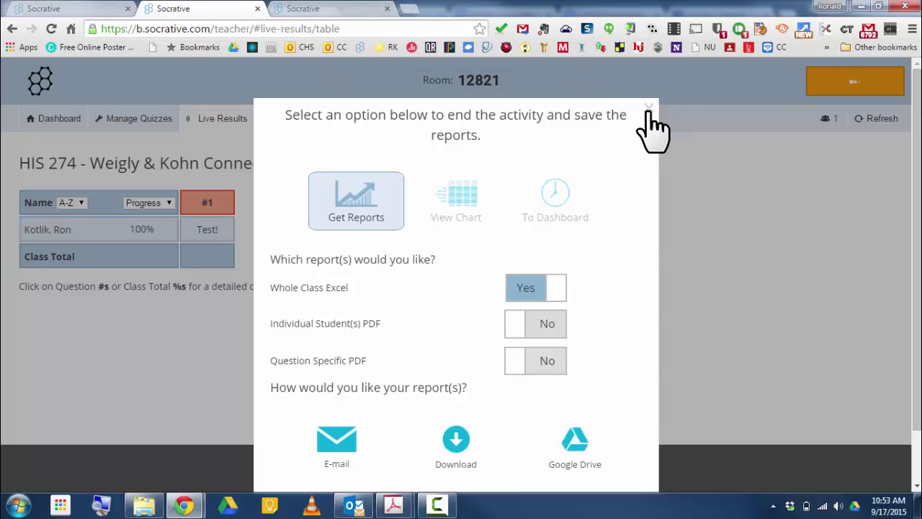
left_click(648, 108)
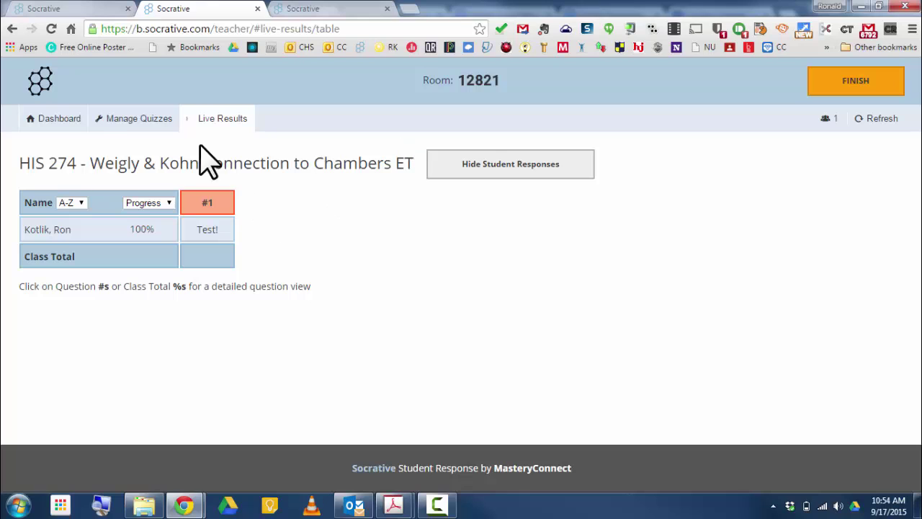
- Go from the dashboard to Manage Quizzes and open the Import Quiz page
left_click(61, 119)
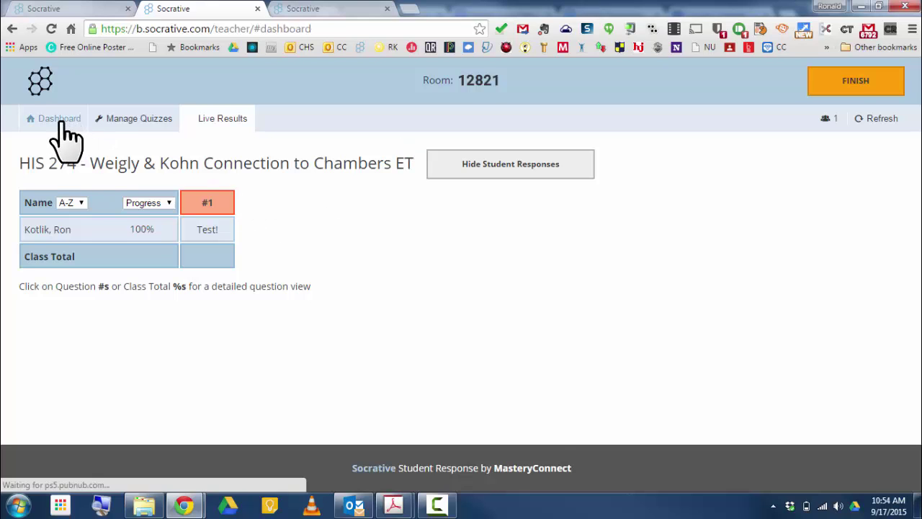
scroll(411, 213, "down", 1)
scroll(412, 224, "up", 1)
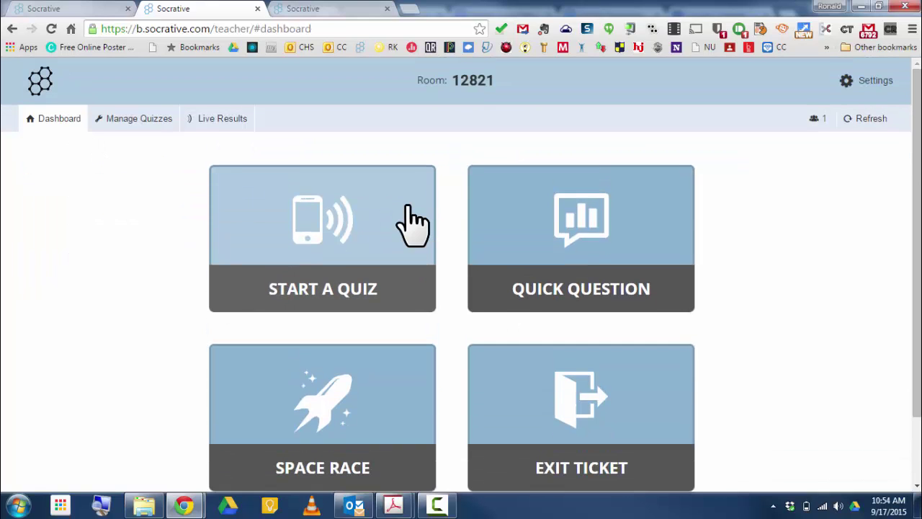
left_click(150, 118)
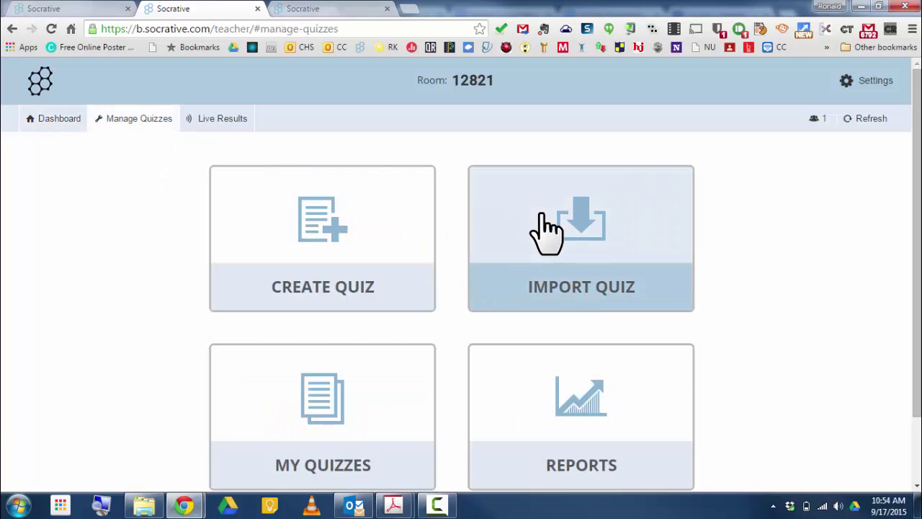
left_click(592, 253)
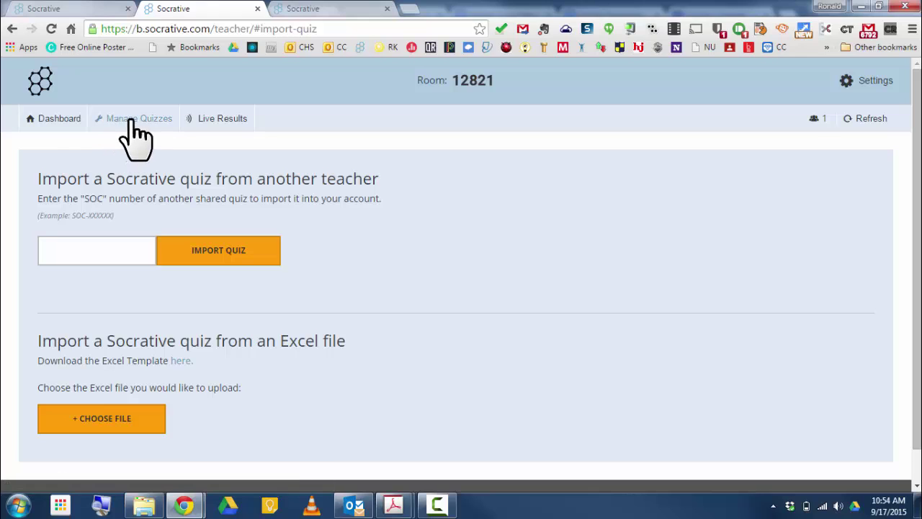
- Open My Quizzes under Manage Quizzes and show all saved quizzes
left_click(49, 118)
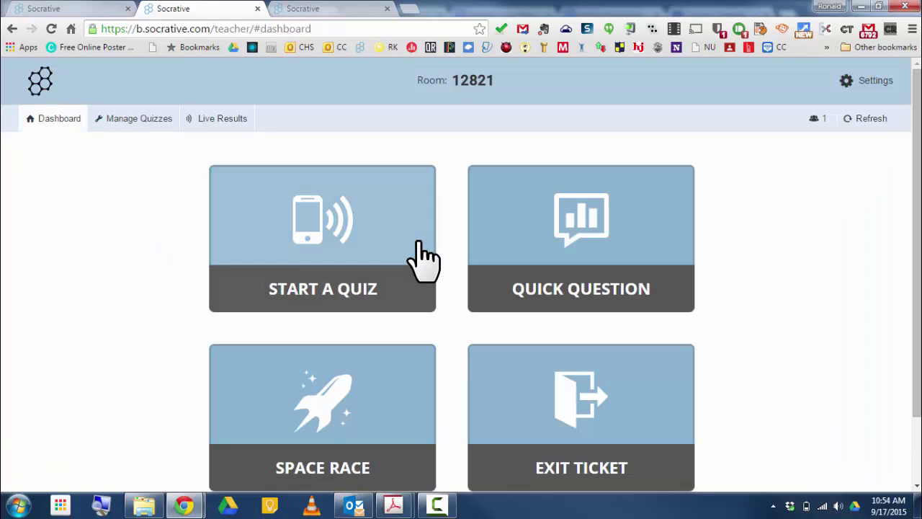
left_click(120, 120)
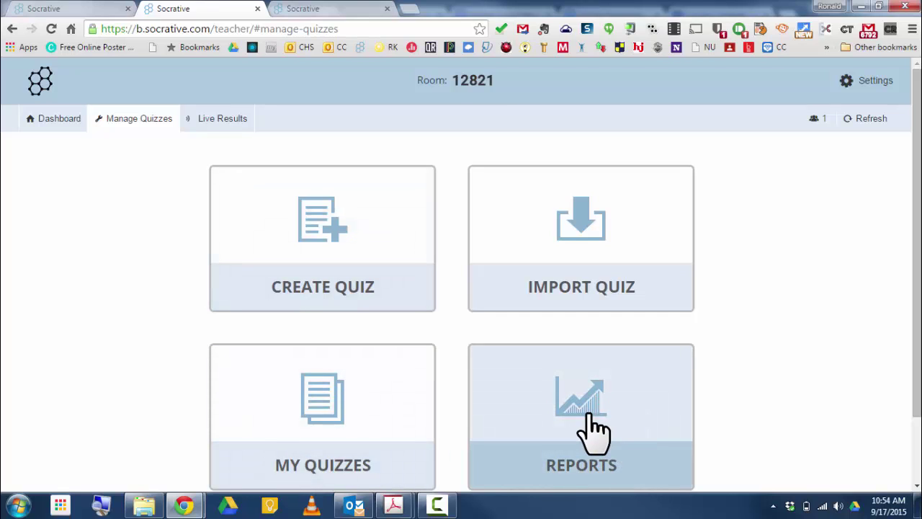
left_click(338, 441)
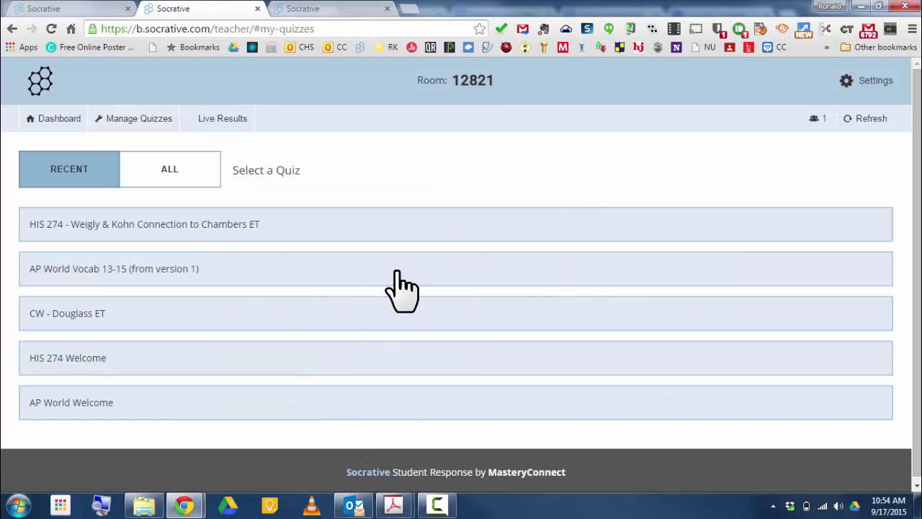
left_click(192, 170)
scroll(405, 244, "down", 5)
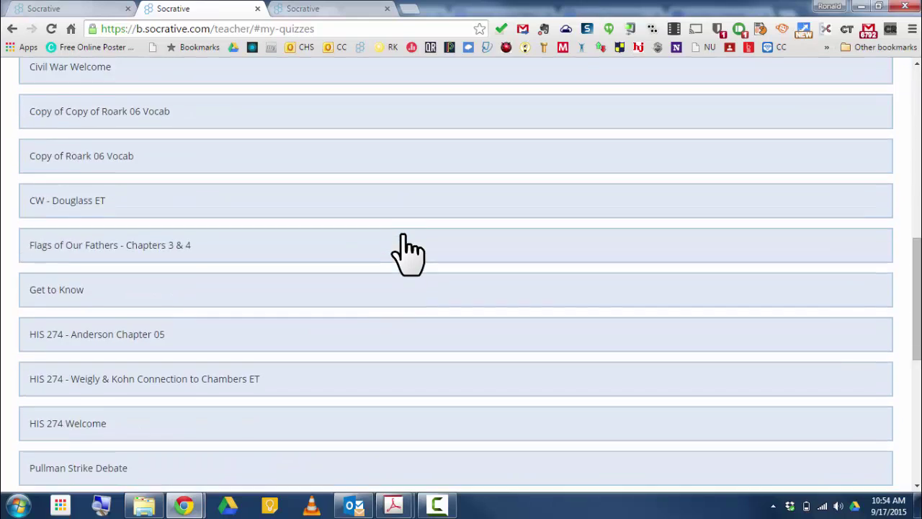
scroll(403, 234, "down", 4)
scroll(403, 235, "up", 12)
- Browse the full list, filter to recent quizzes, and return to Manage Quizzes
left_click(57, 160)
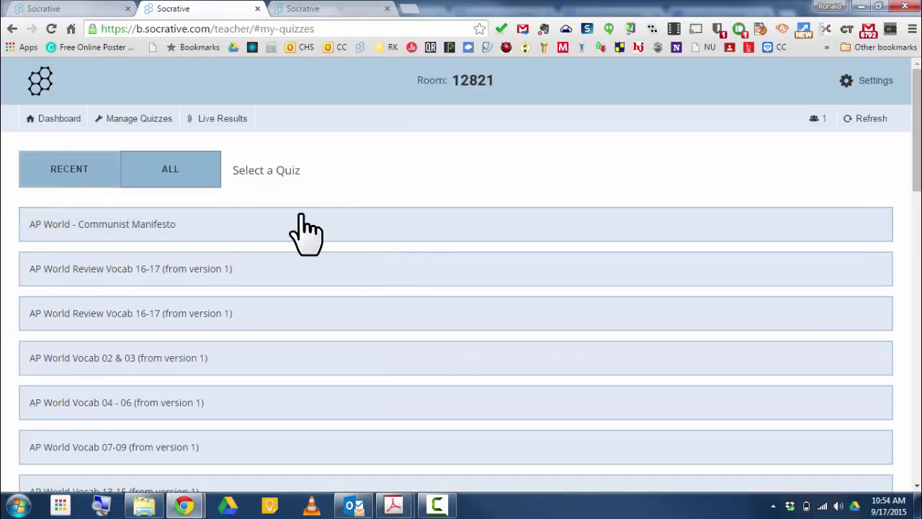
scroll(377, 261, "down", 7)
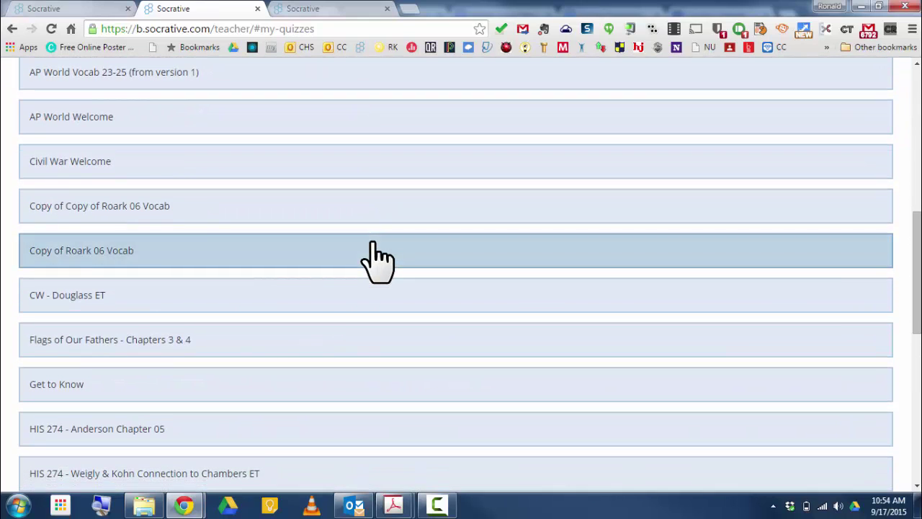
scroll(377, 261, "down", 7)
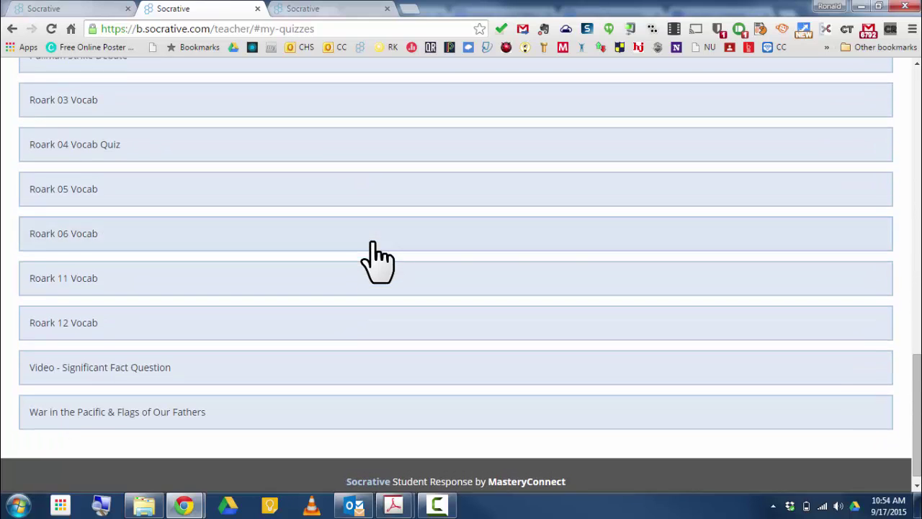
scroll(377, 260, "up", 15)
left_click(57, 173)
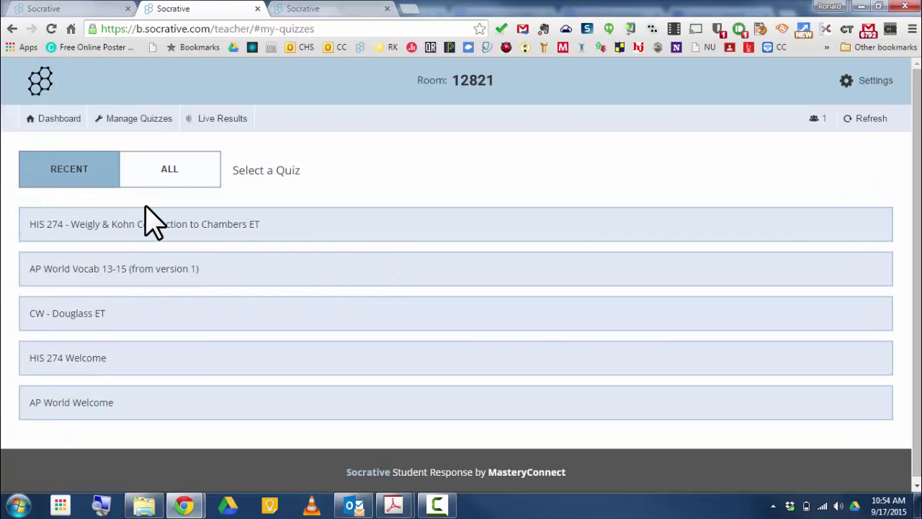
left_click(140, 119)
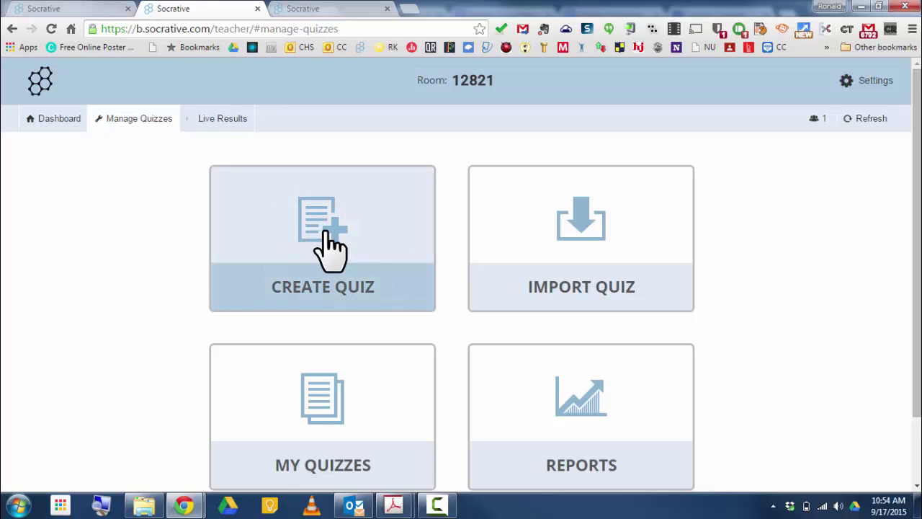
- Create a new quiz with a multiple-choice question and Formatting set to Yes
left_click(330, 250)
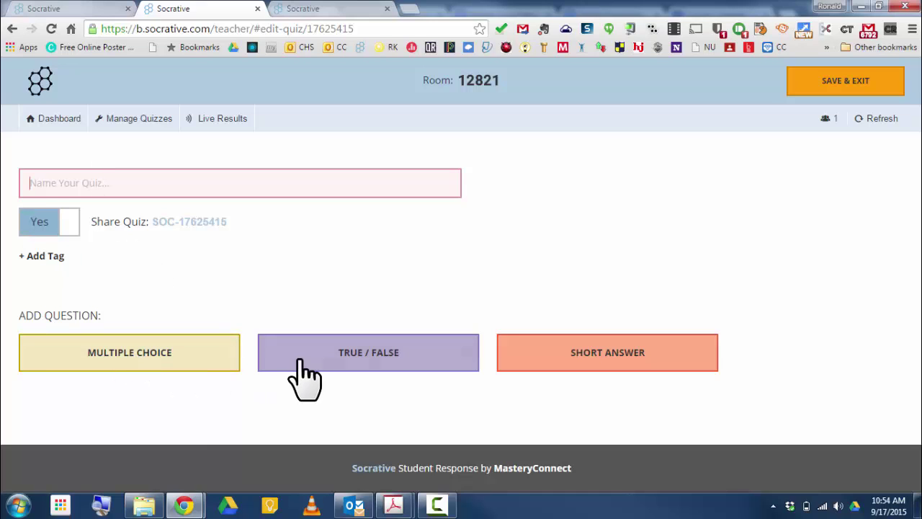
left_click(108, 369)
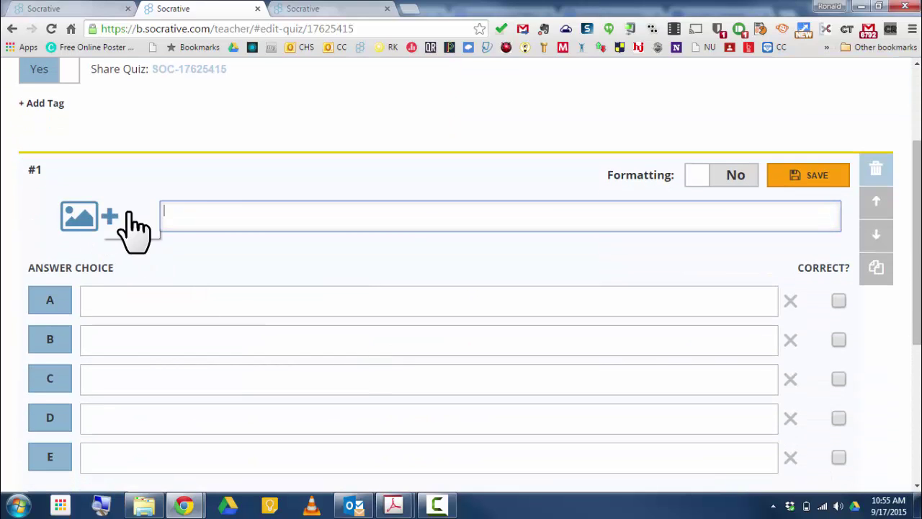
left_click(706, 180)
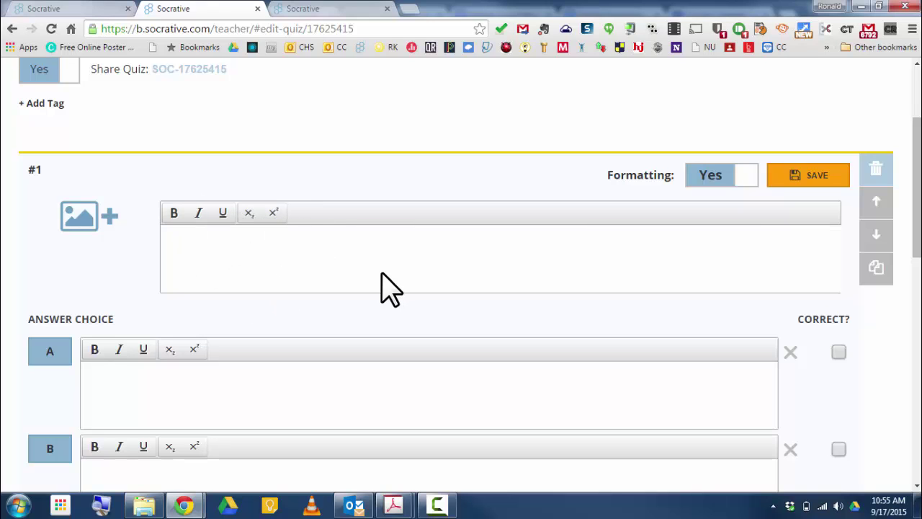
scroll(389, 288, "down", 8)
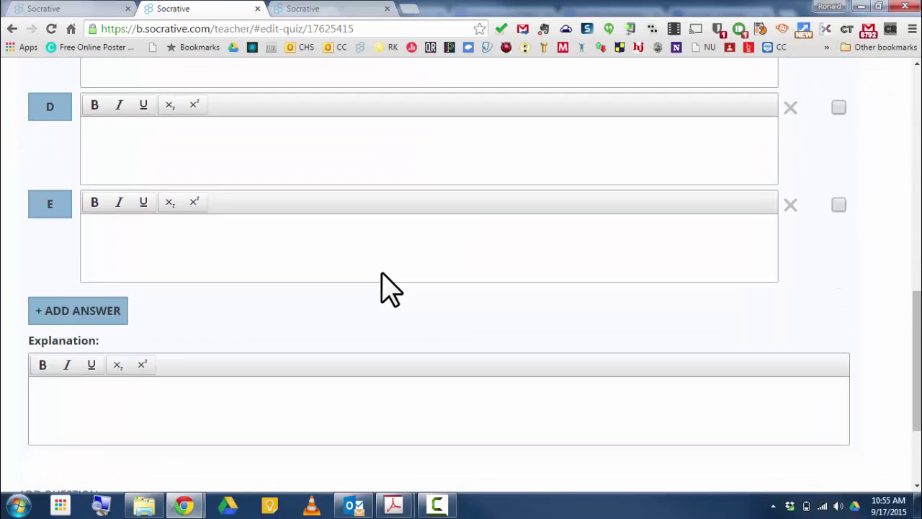
scroll(380, 288, "up", 1)
scroll(380, 288, "down", 2)
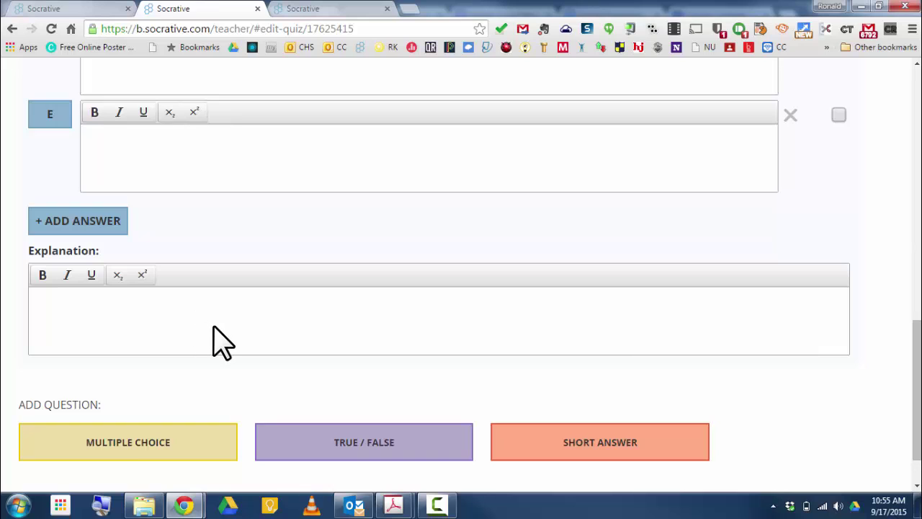
scroll(220, 342, "up", 10)
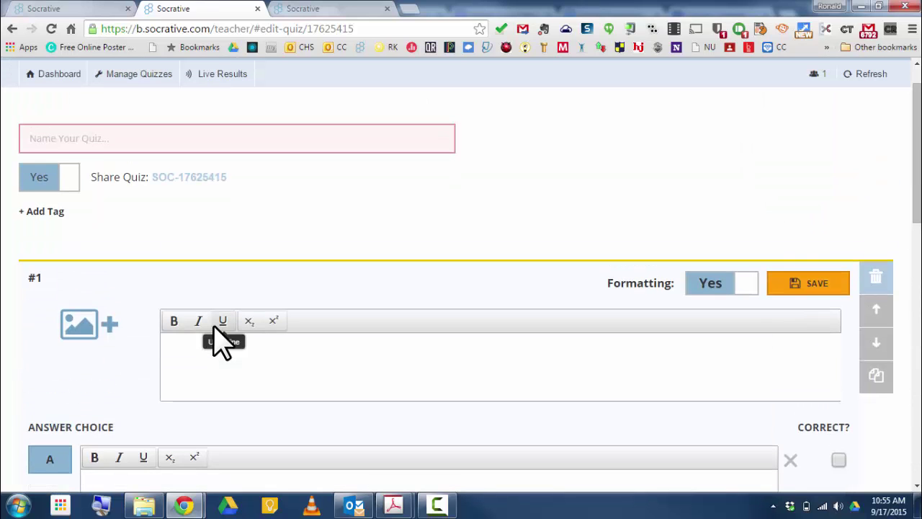
scroll(220, 342, "up", 1)
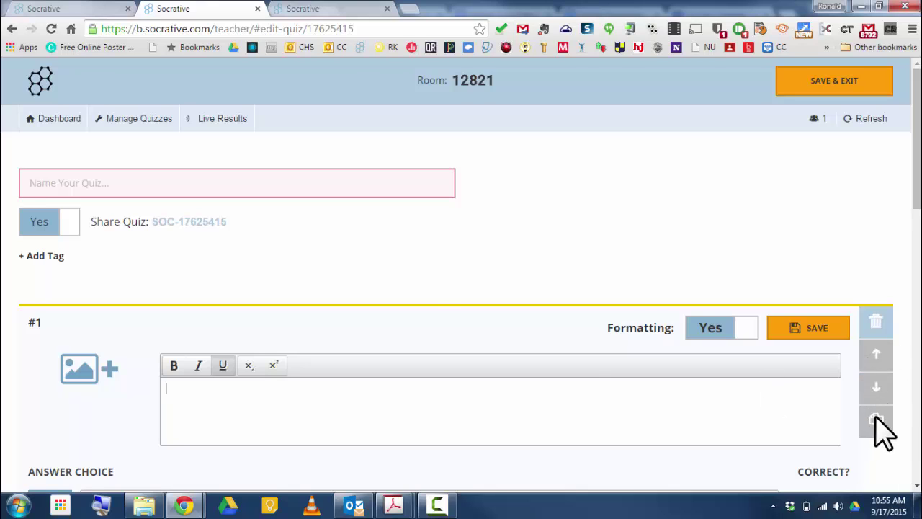
- Attempt to leave or save the unnamed quiz, dismissing each name-required prompt
left_click(13, 29)
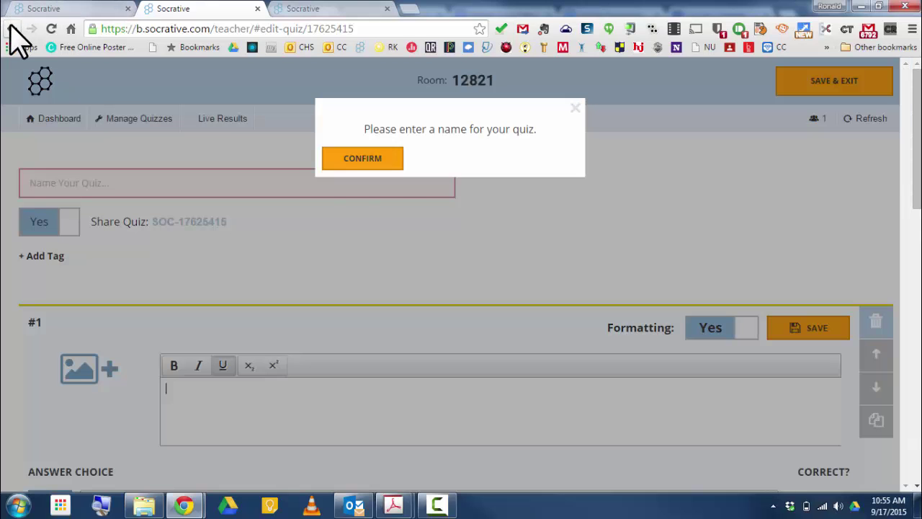
left_click(378, 160)
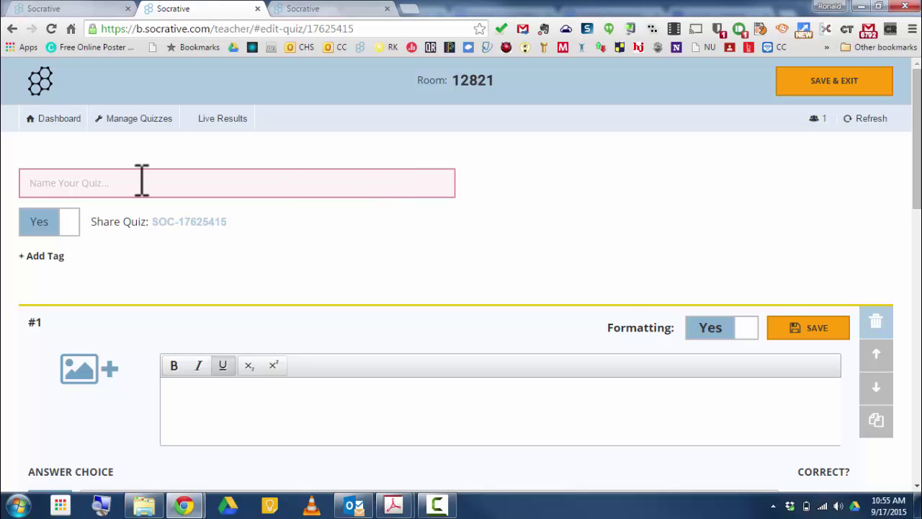
left_click(118, 119)
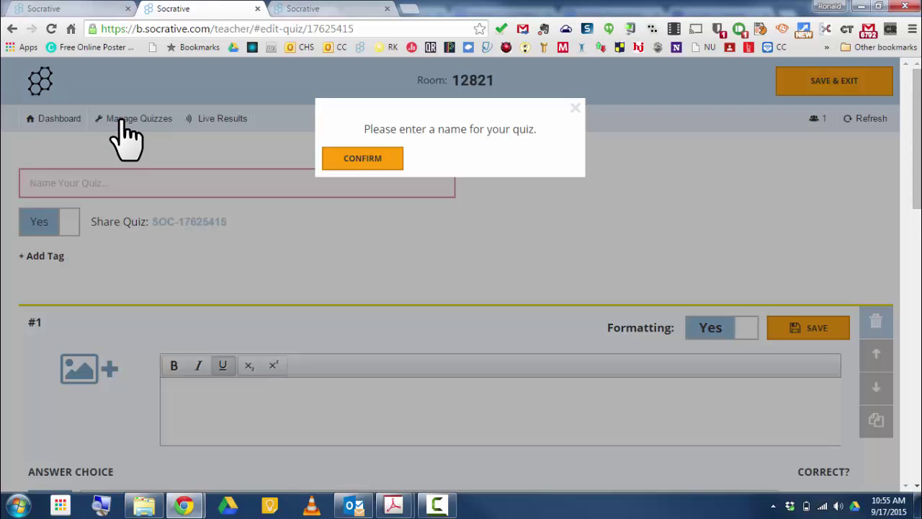
left_click(353, 154)
left_click(55, 120)
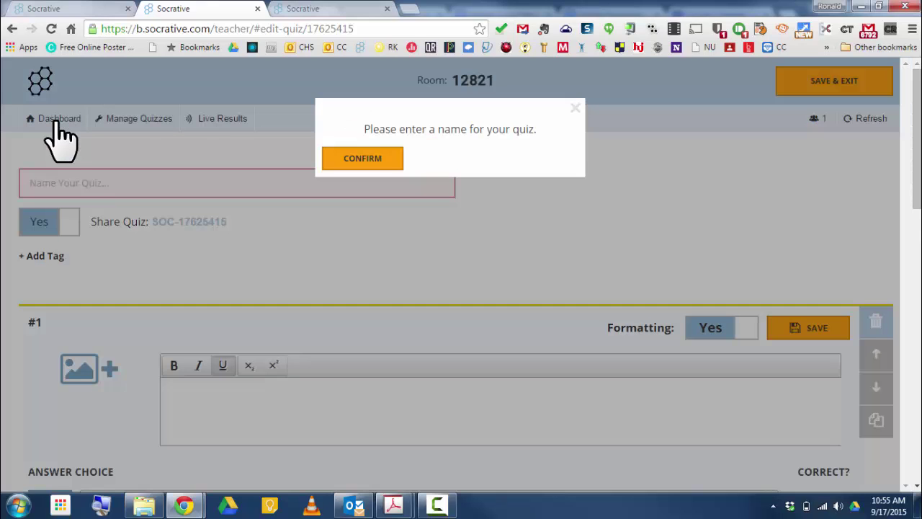
left_click(356, 160)
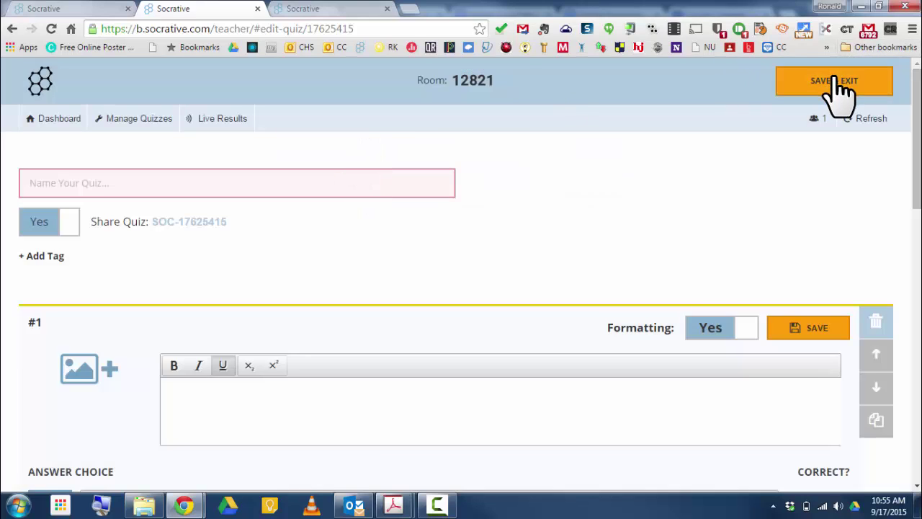
left_click(839, 85)
left_click(343, 162)
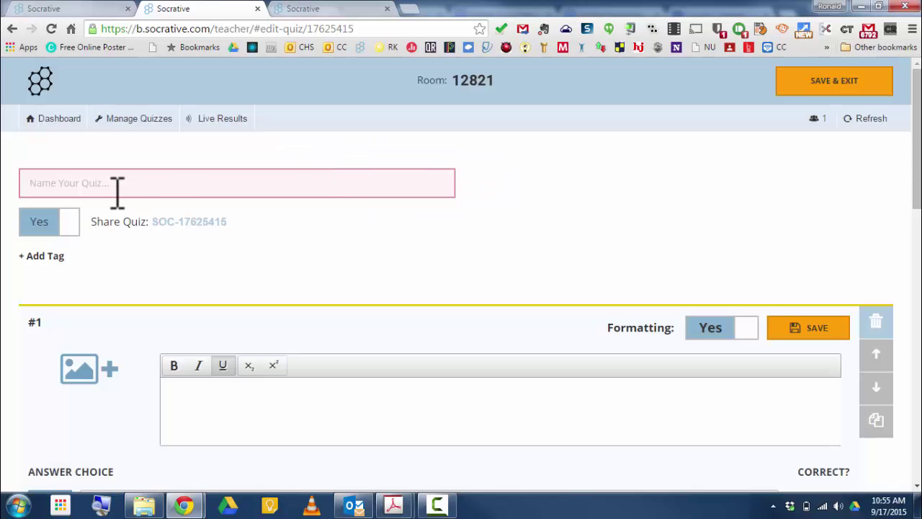
- Name the quiz test1 and retry Save & Exit, dismissing the missing answer choices warnings
left_click(111, 186)
type("test")
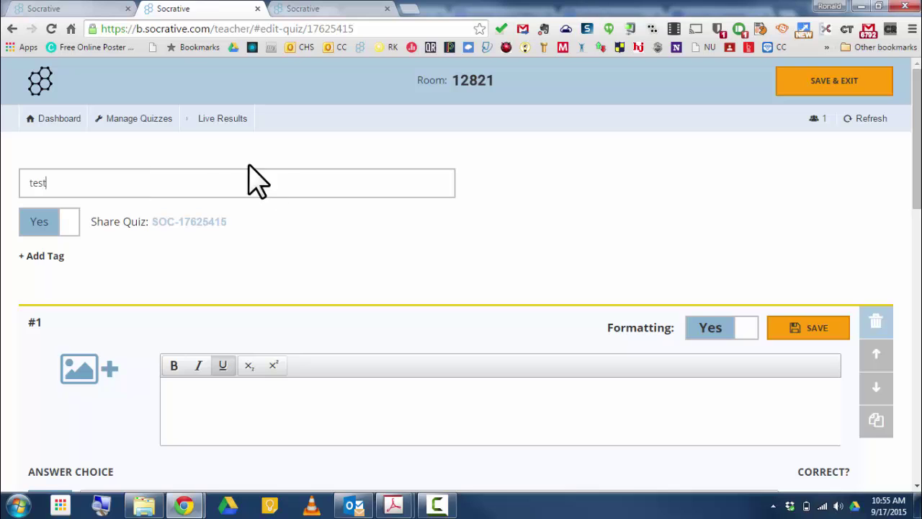
left_click(800, 82)
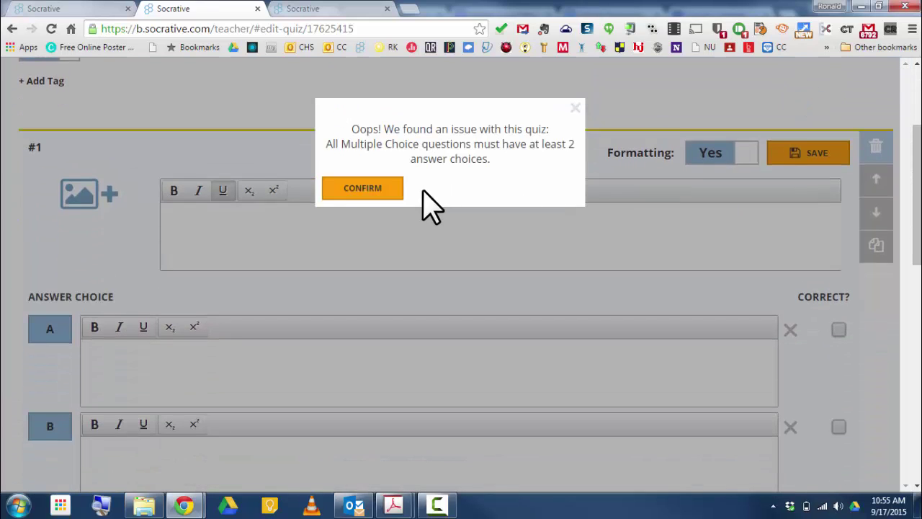
left_click(366, 189)
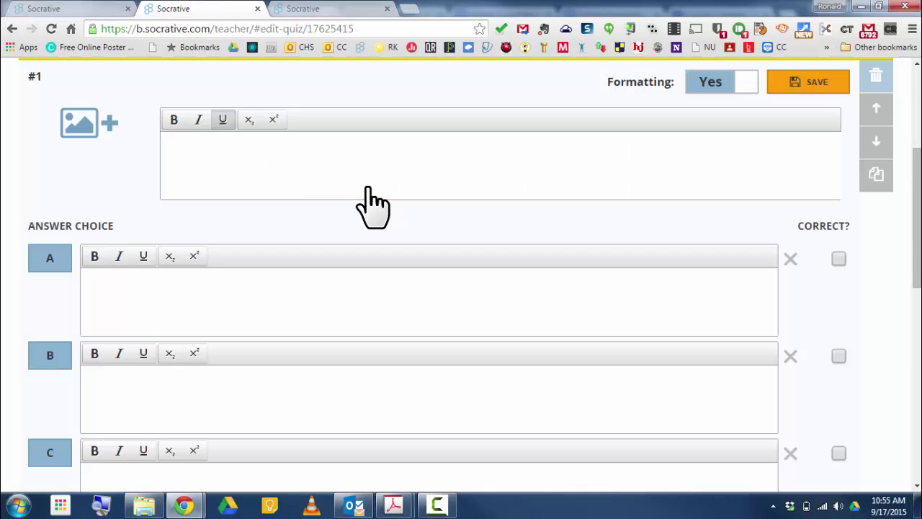
scroll(259, 216, "up", 3)
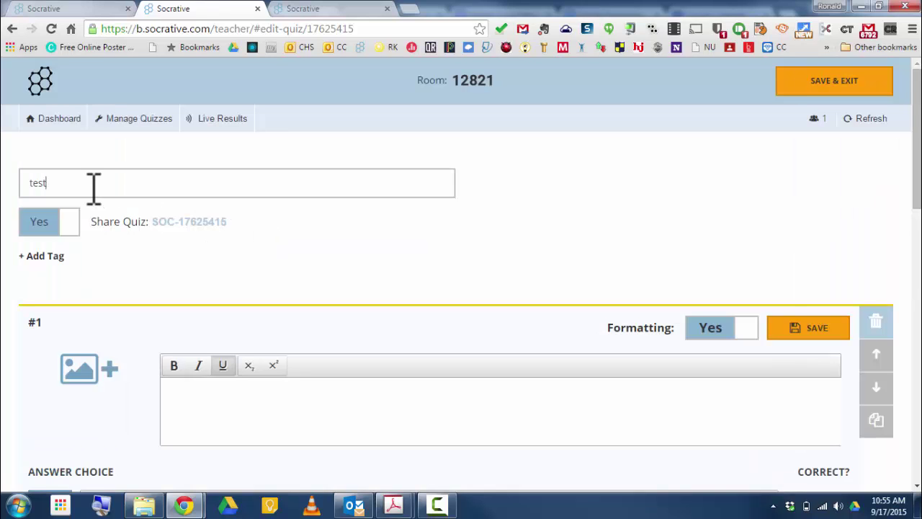
left_click(810, 83)
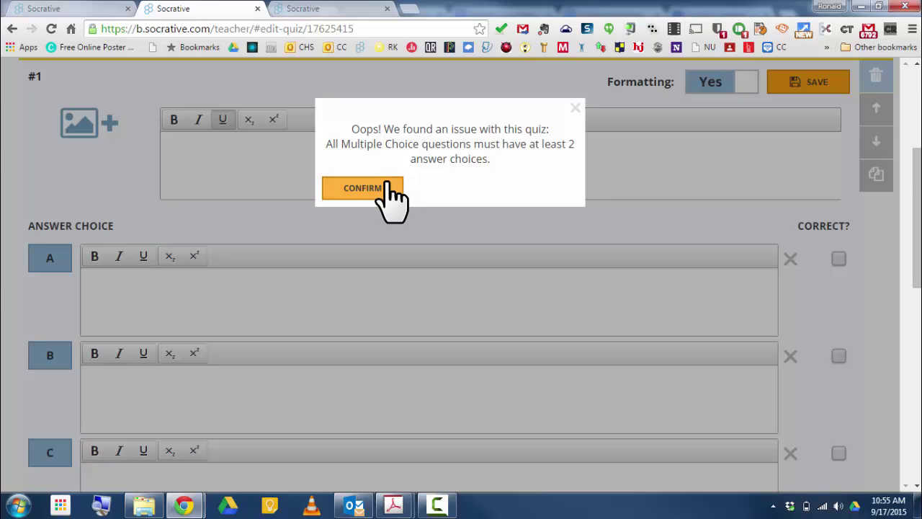
left_click(385, 191)
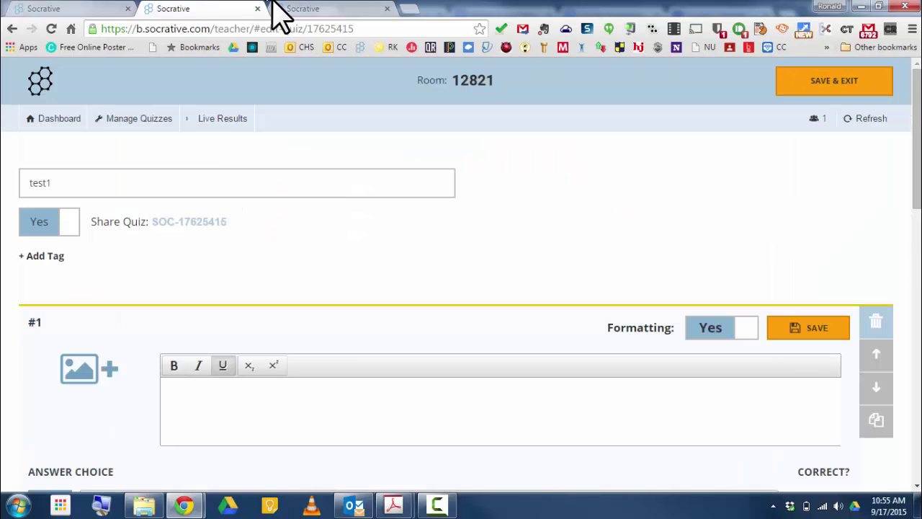
- Close the quiz editor tab without saving, then show Manage Quizzes in the first teacher tab
left_click(258, 9)
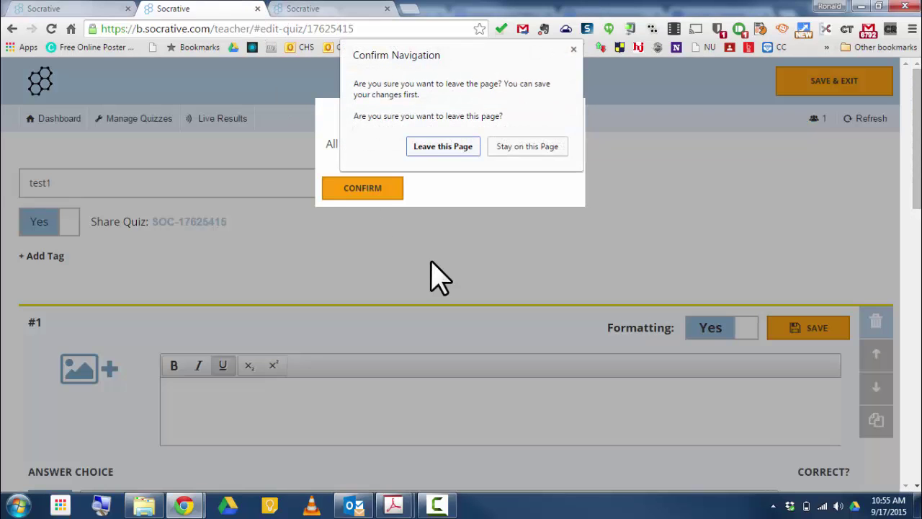
left_click(461, 148)
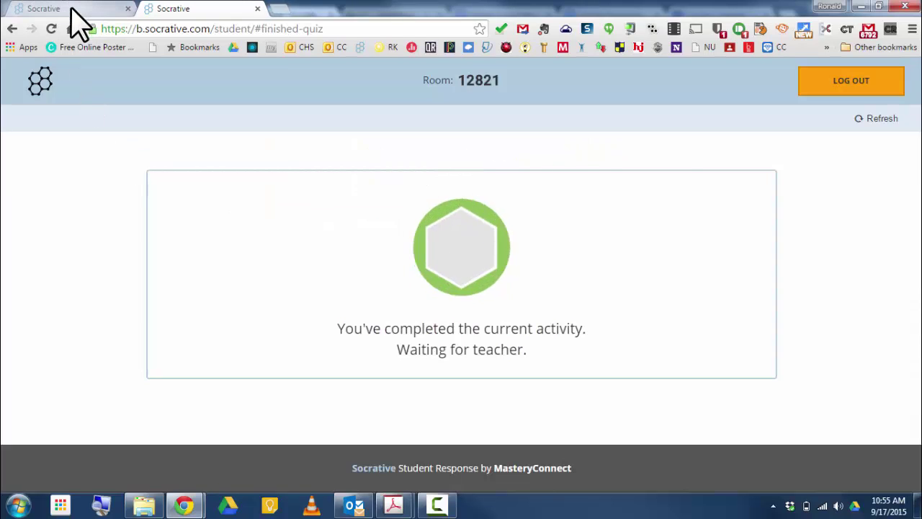
left_click(72, 13)
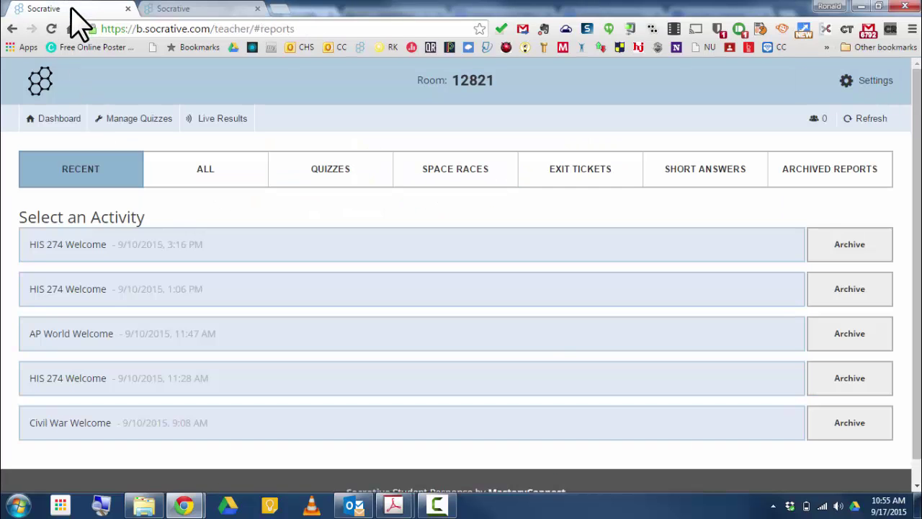
left_click(144, 119)
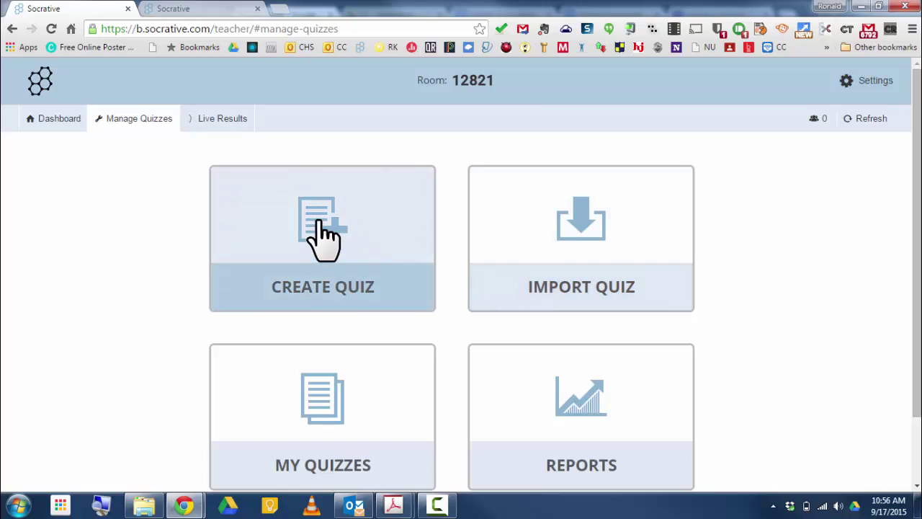